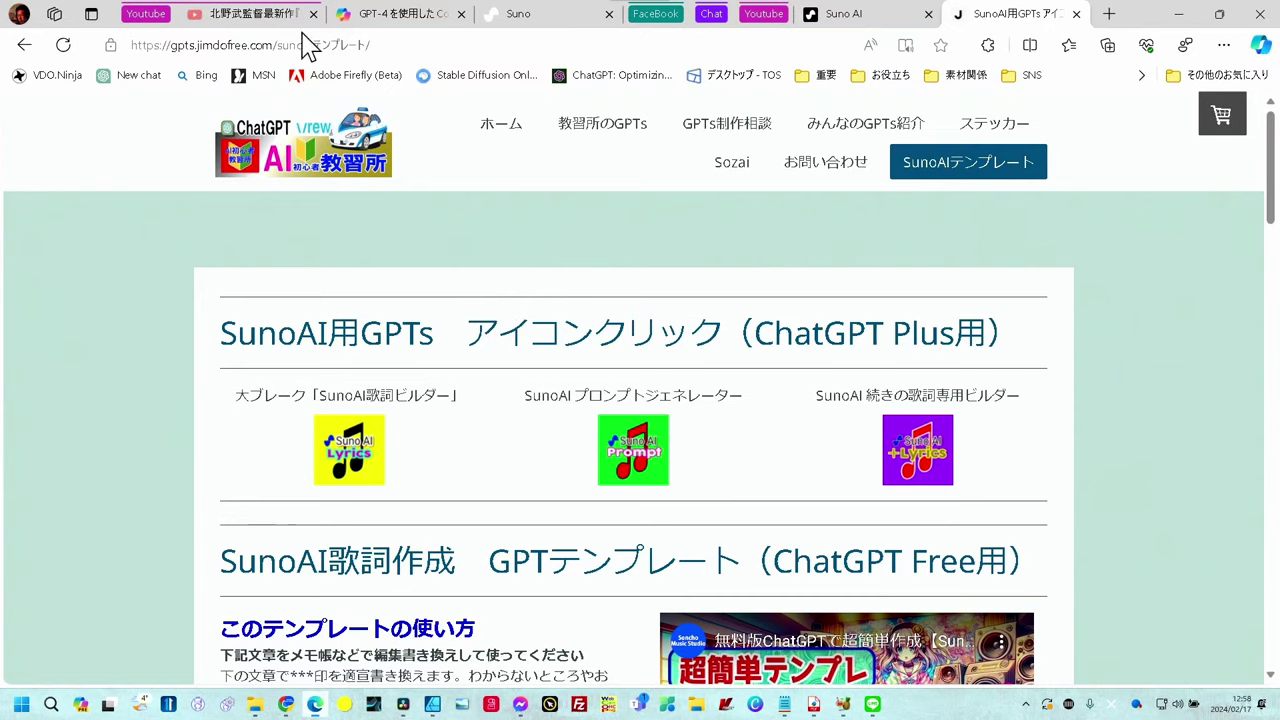
Glance at the Copilot tab, then return to the Jimdo site's ホーム page.
click(400, 28)
click(494, 140)
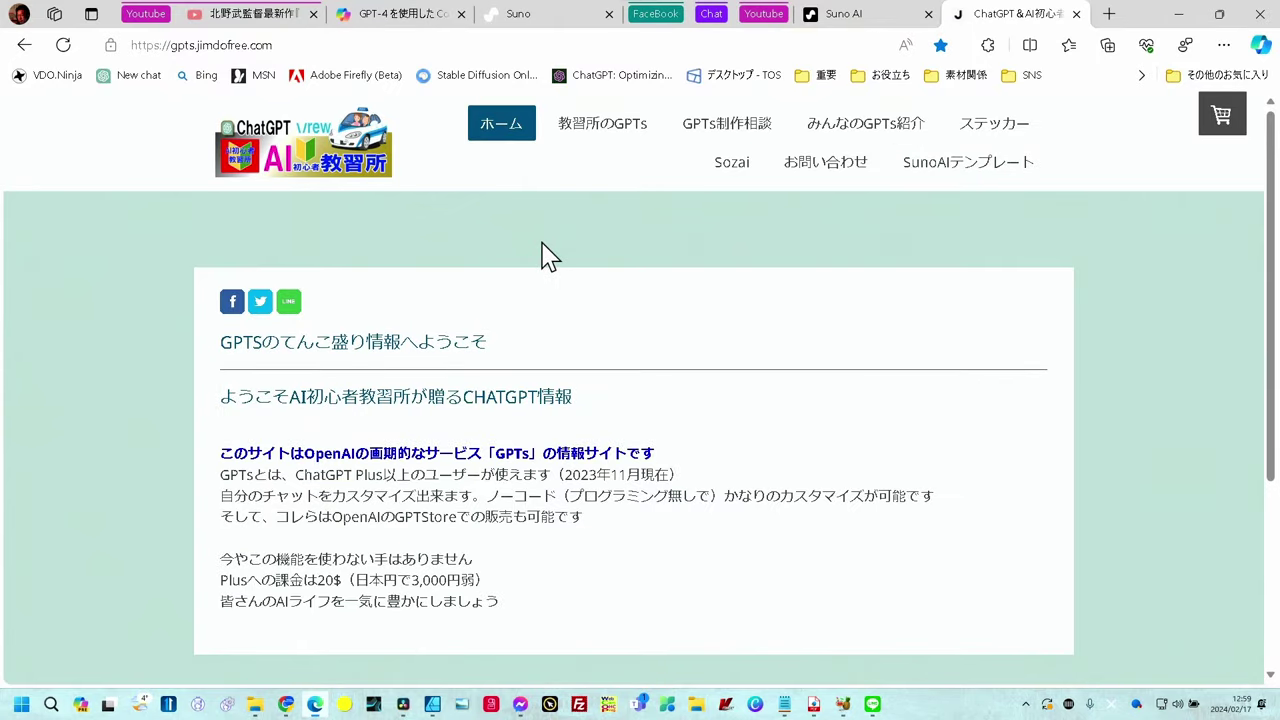
Open the SunoAIテンプレート page and scroll down to the template text.
click(923, 181)
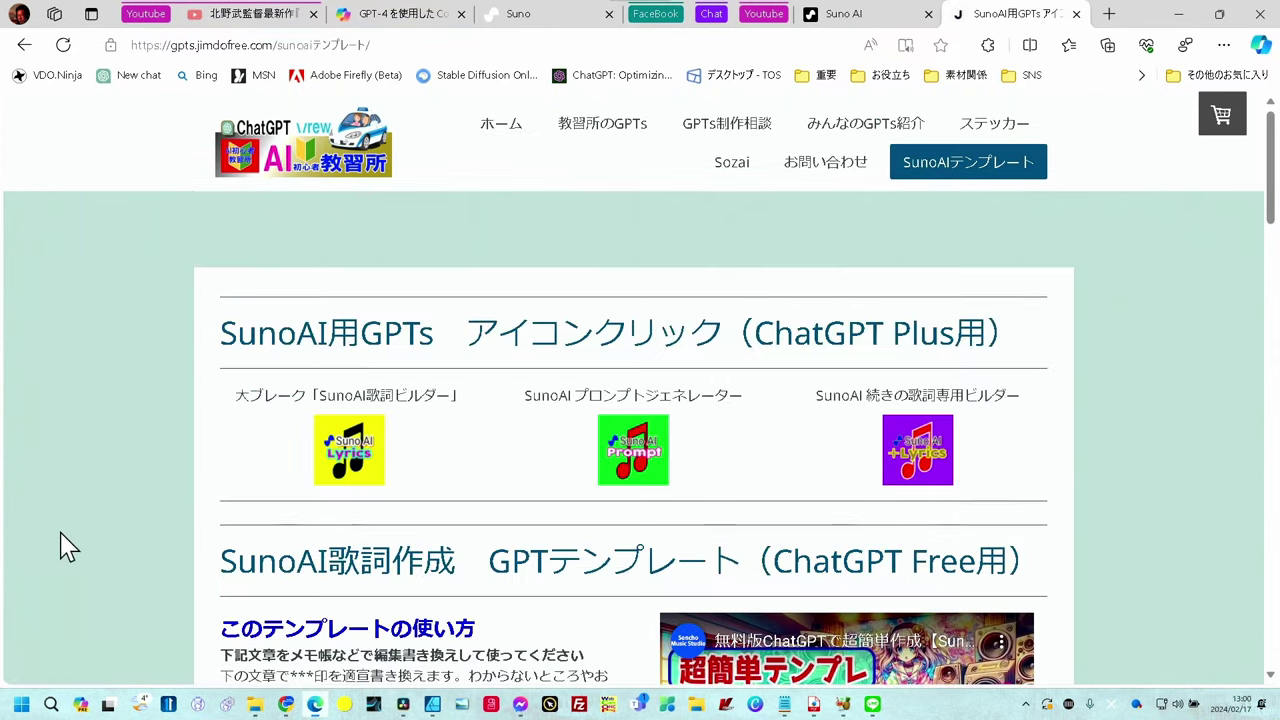
scroll(68, 547, down, 2)
scroll(68, 547, down, 1)
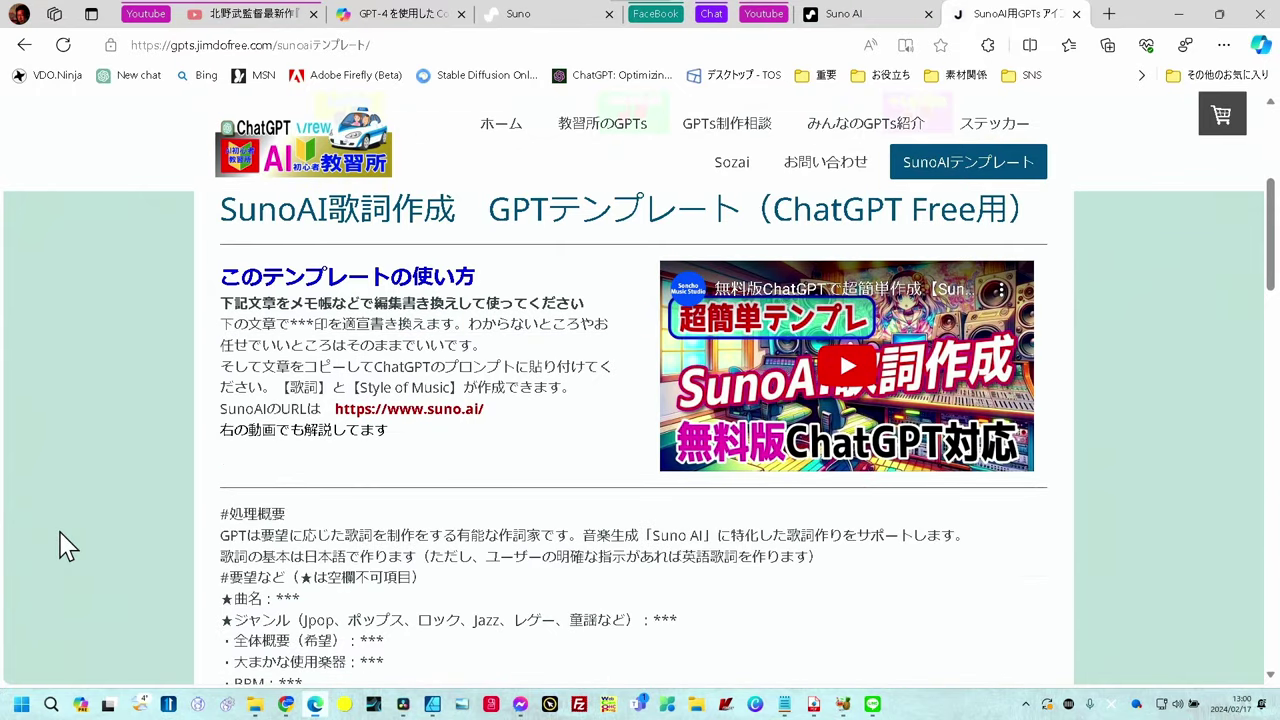
scroll(68, 547, down, 1)
scroll(68, 547, down, 1)
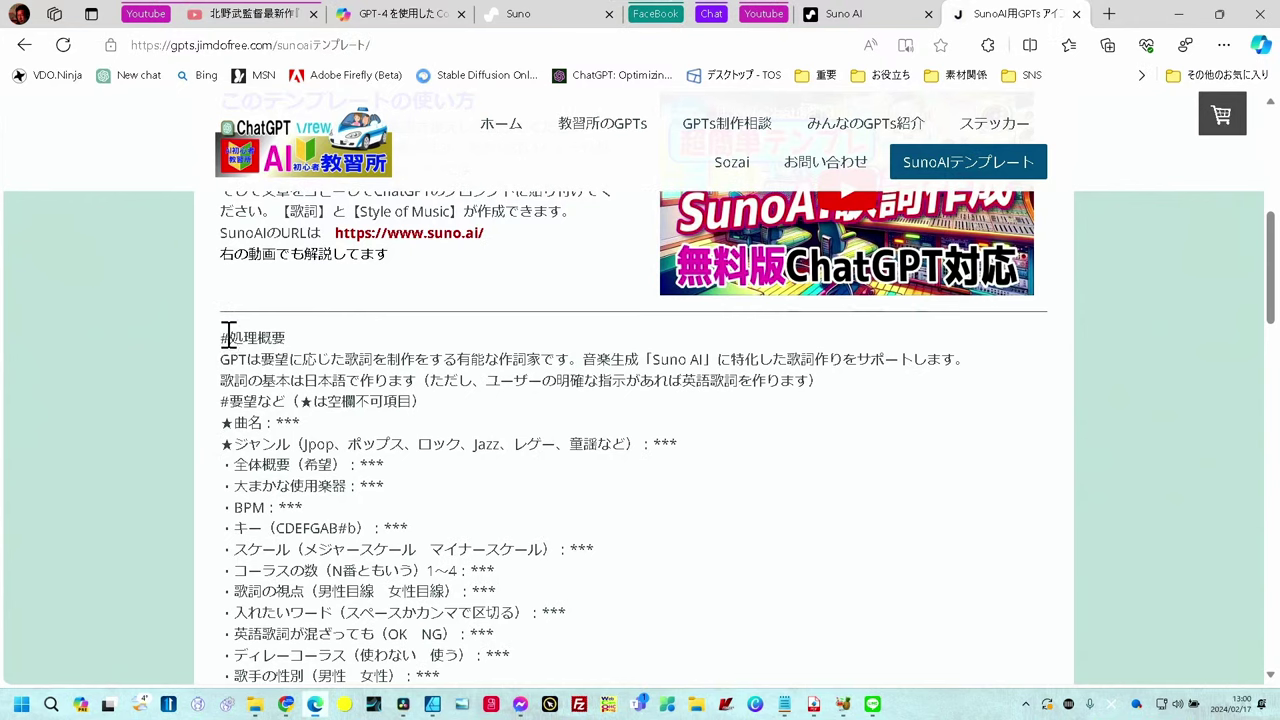
Copy the template from #処理概要 through its last line, then return to Copilot.
mouse_move(220, 337)
mouse_down()
mouse_move(418, 390)
mouse_move(497, 680)
mouse_up()
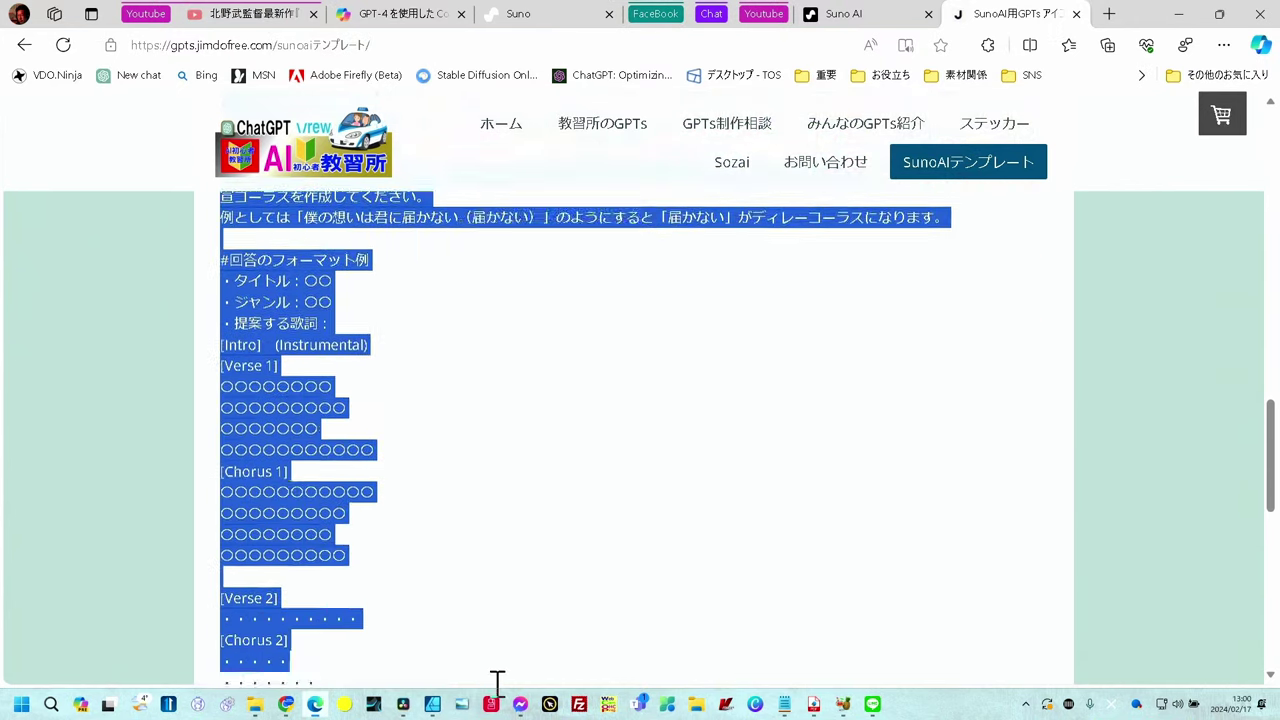
drag(497, 683, 580, 423)
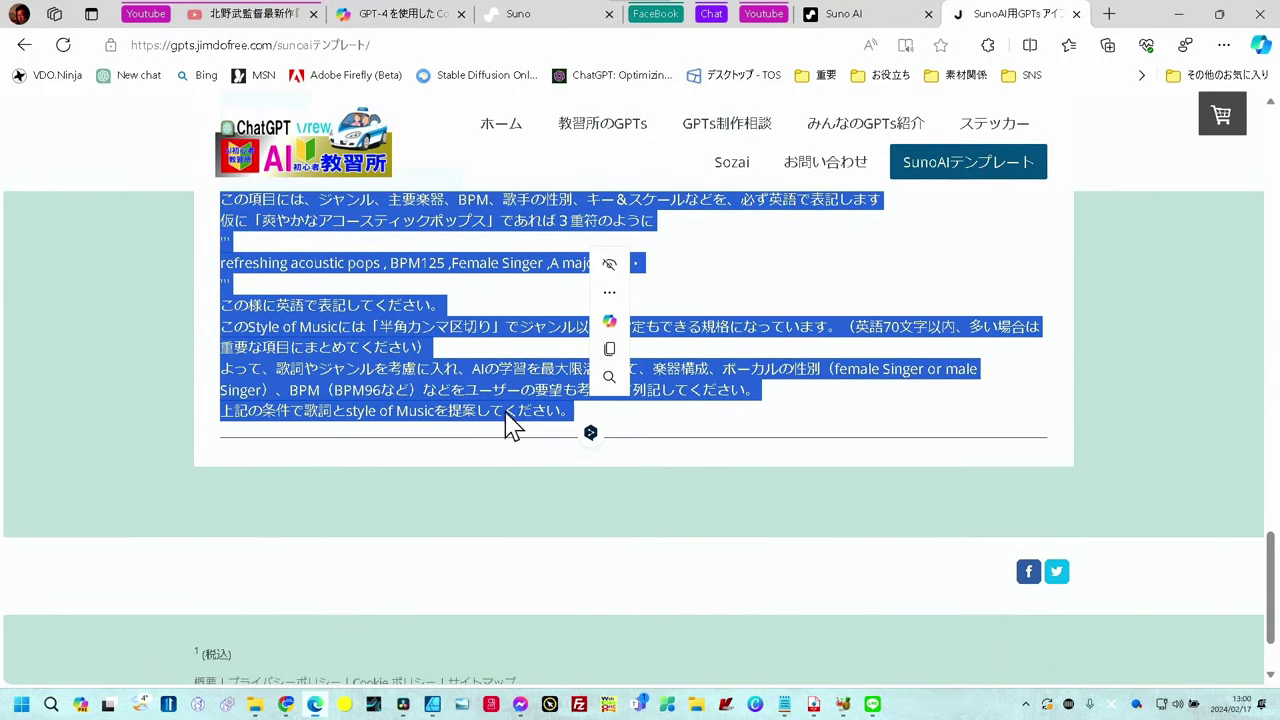
right_click(474, 344)
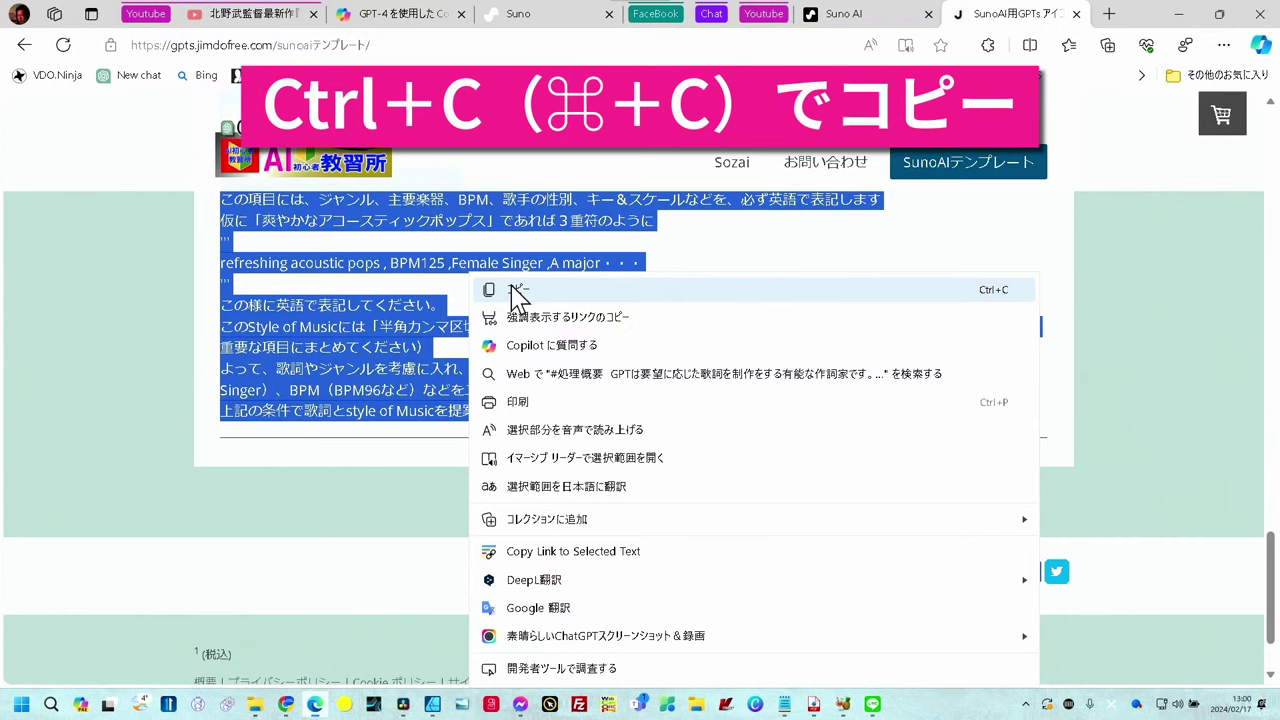
click(540, 290)
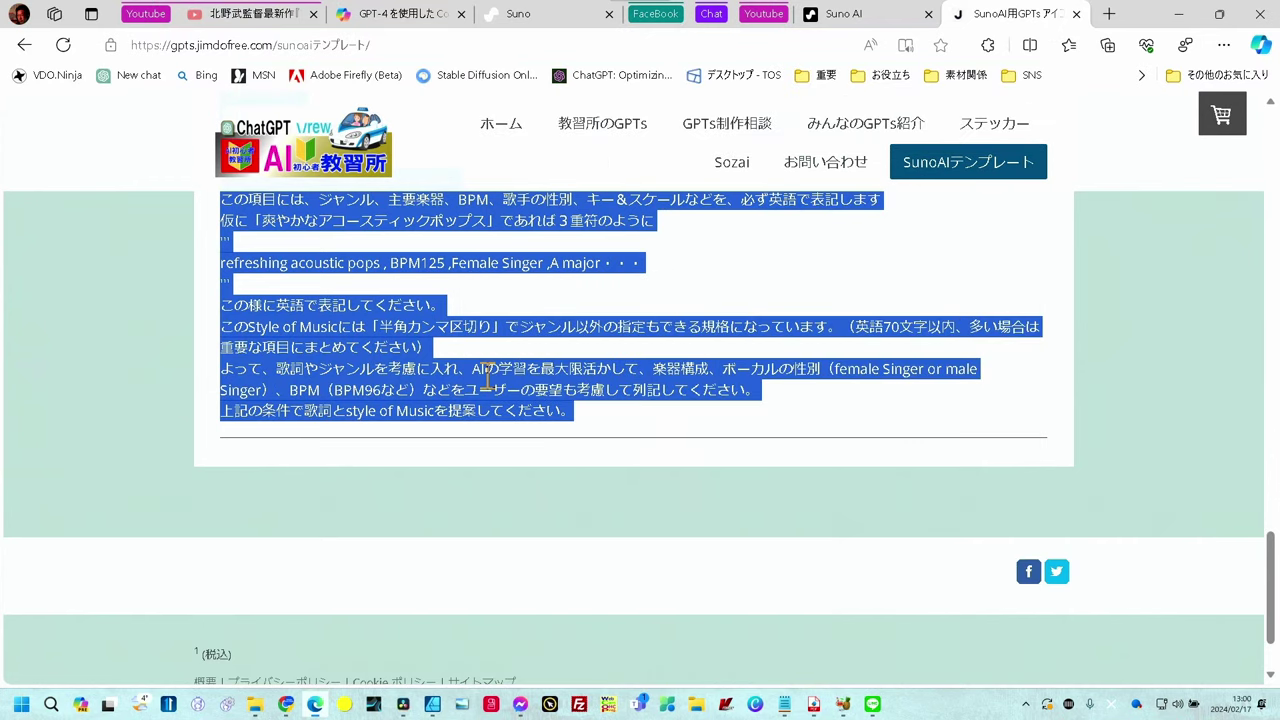
click(395, 13)
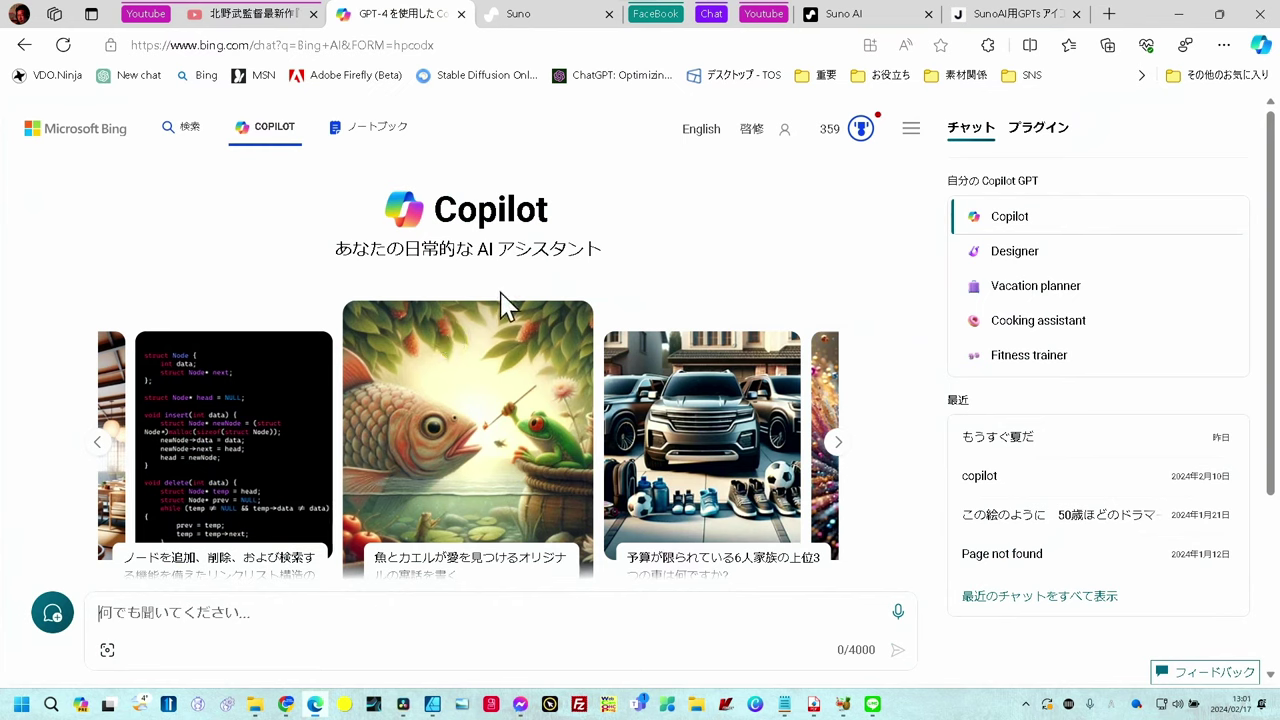
Paste the SunoAI lyric template into an empty Notepad note and scroll back to the top.
key(alt+Tab)
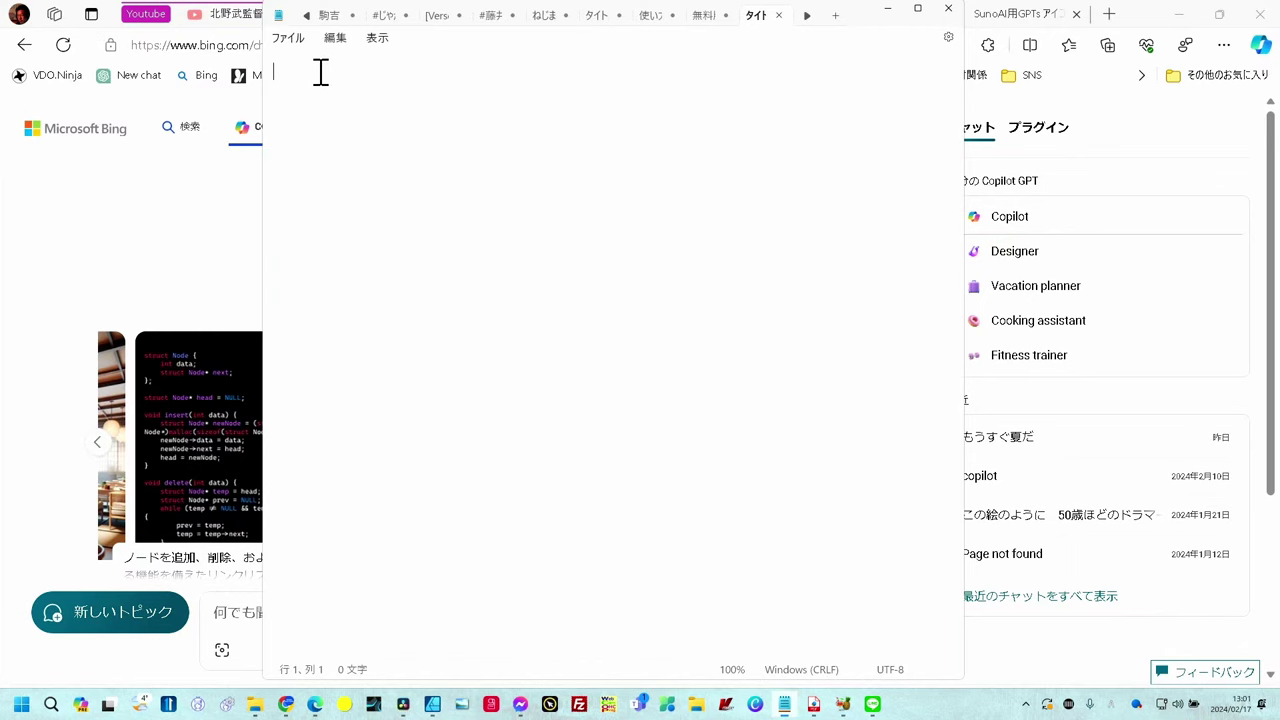
key(ctrl+v)
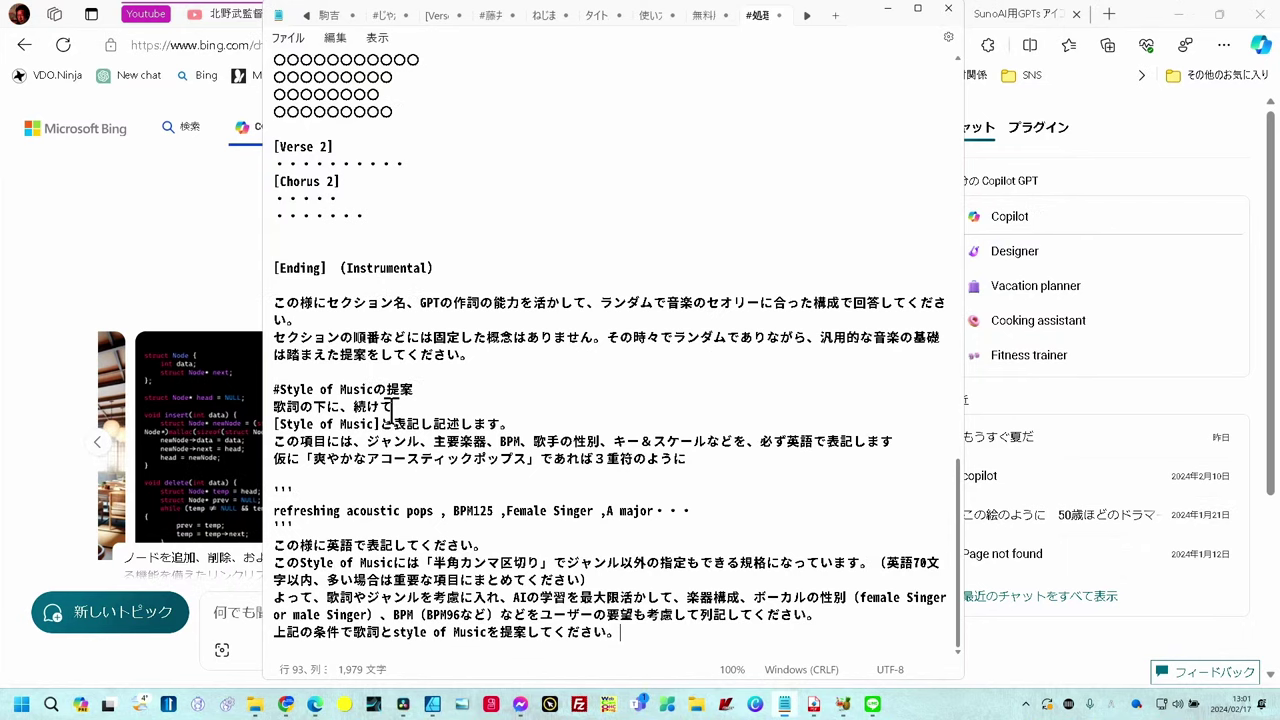
scroll(462, 400, up, 4)
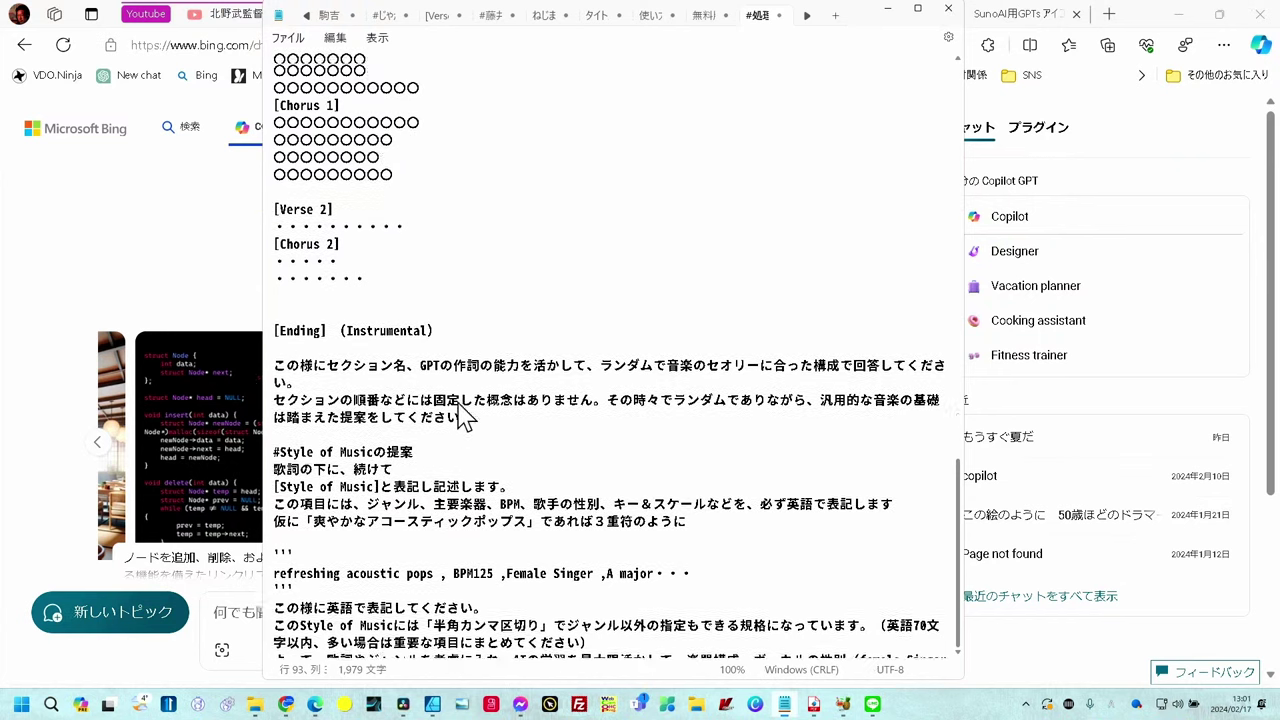
scroll(458, 402, up, 4)
scroll(455, 410, up, 4)
scroll(445, 408, up, 6)
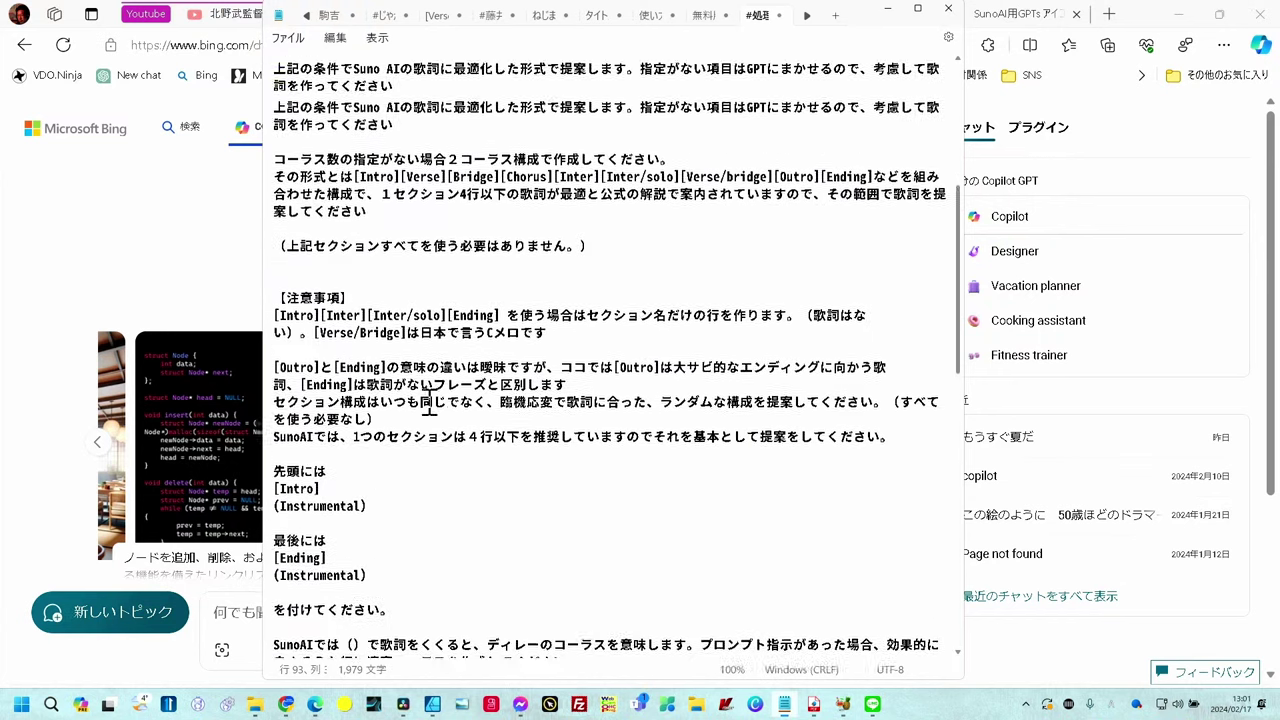
scroll(430, 402, up, 5)
scroll(428, 402, up, 2)
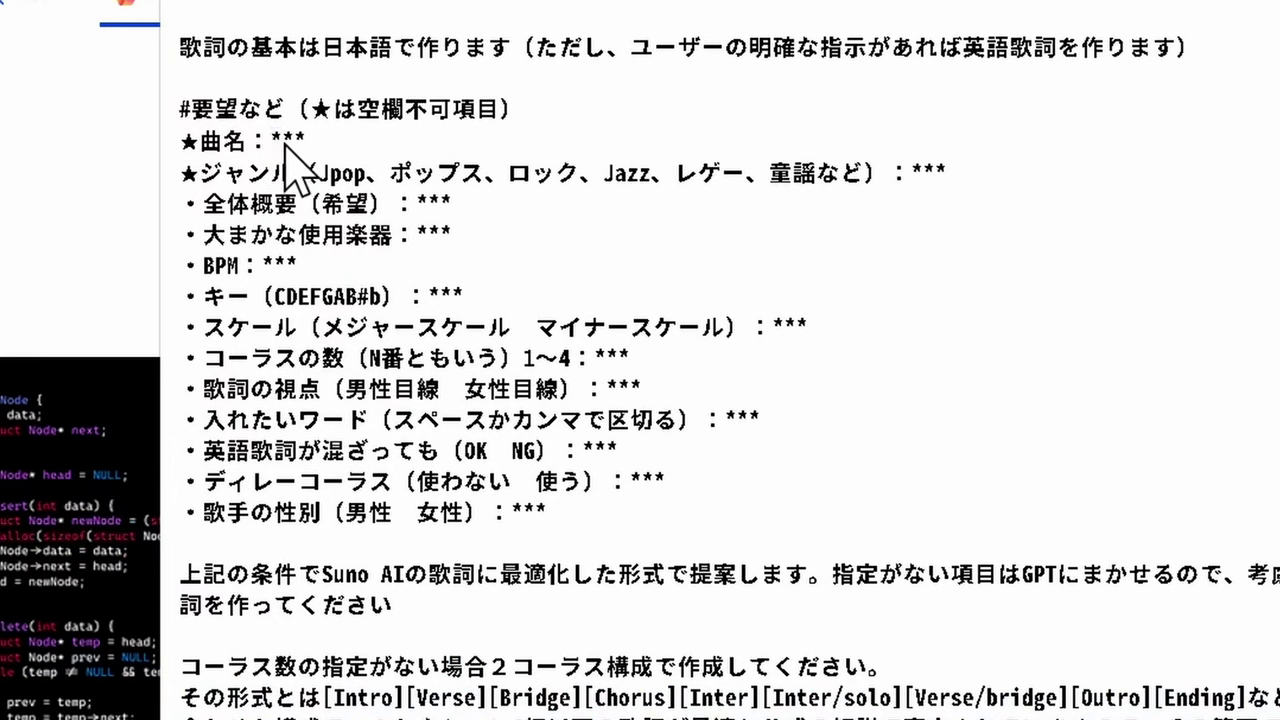
Replace the 曲名 placeholder with 夏のサーフボード.
double_click(287, 141)
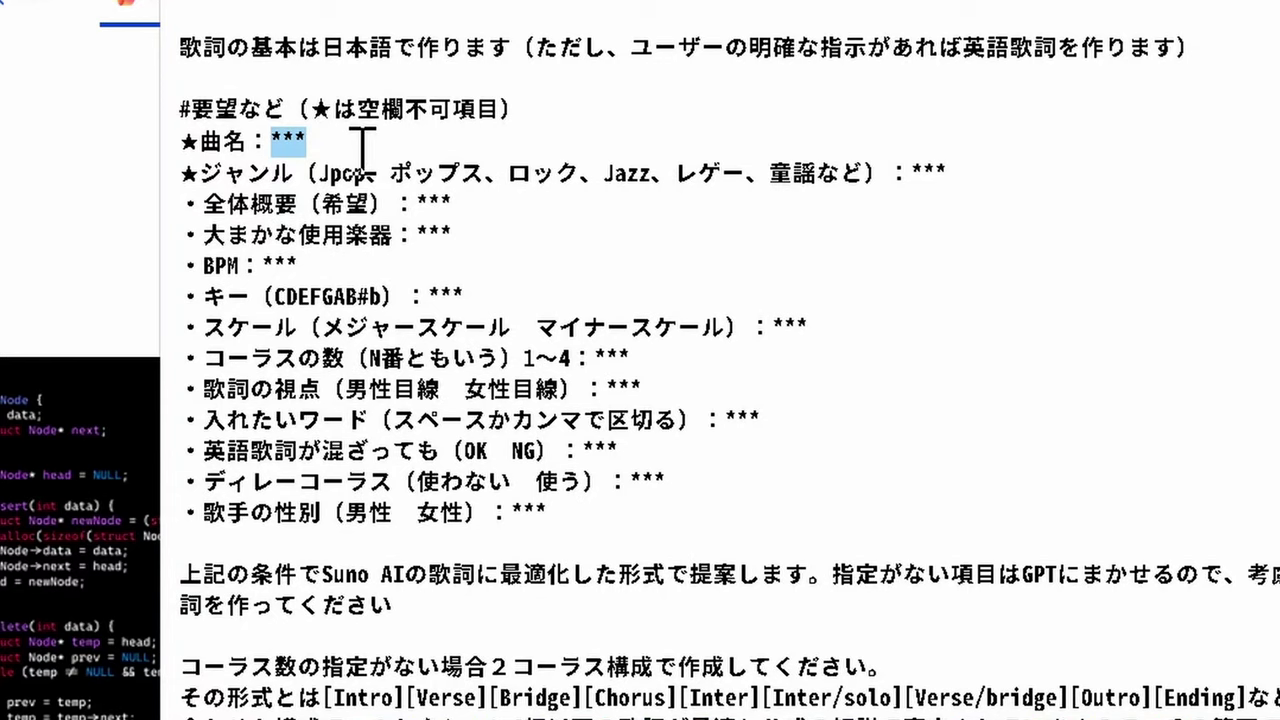
text(なつの)
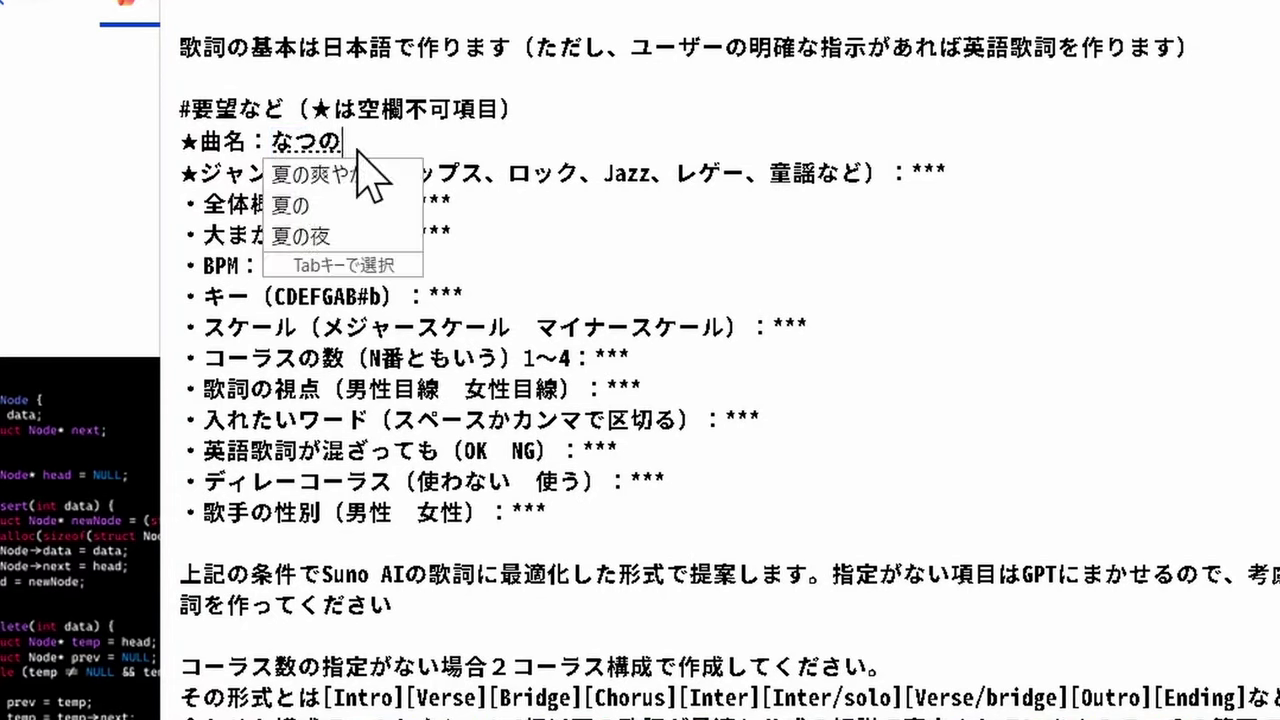
key(space)
text(さ)
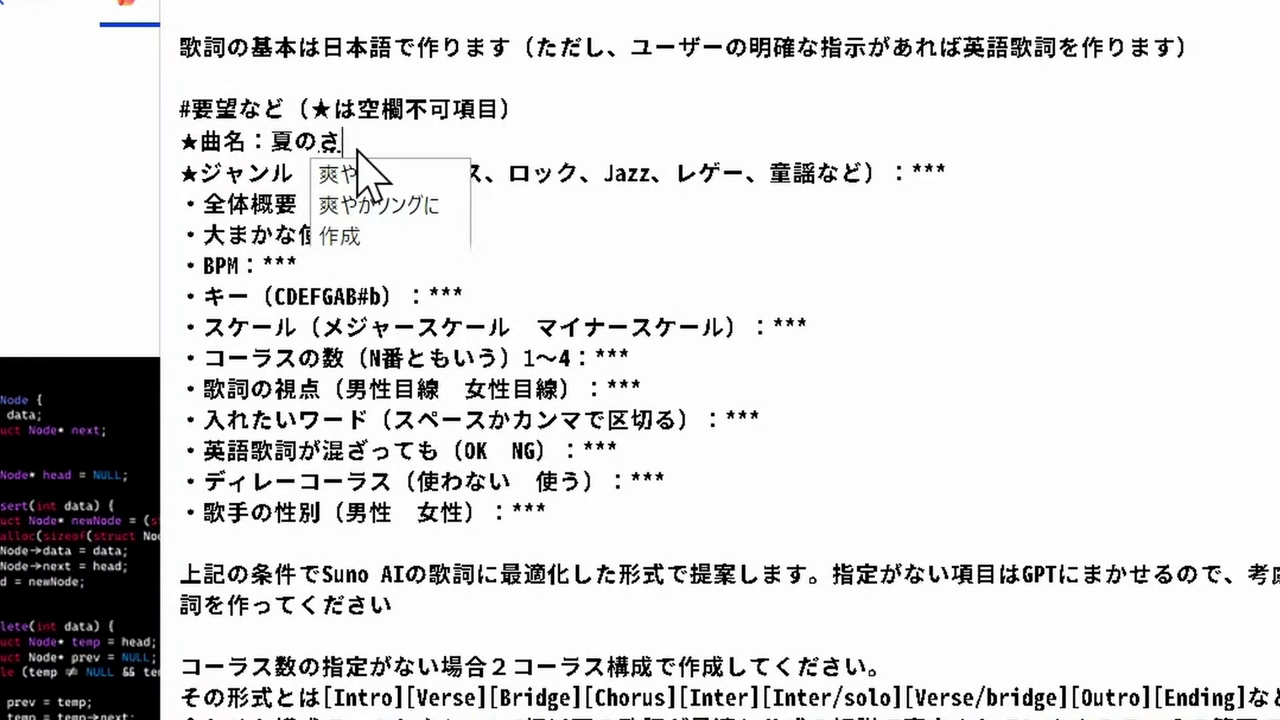
text(ーふぼ)
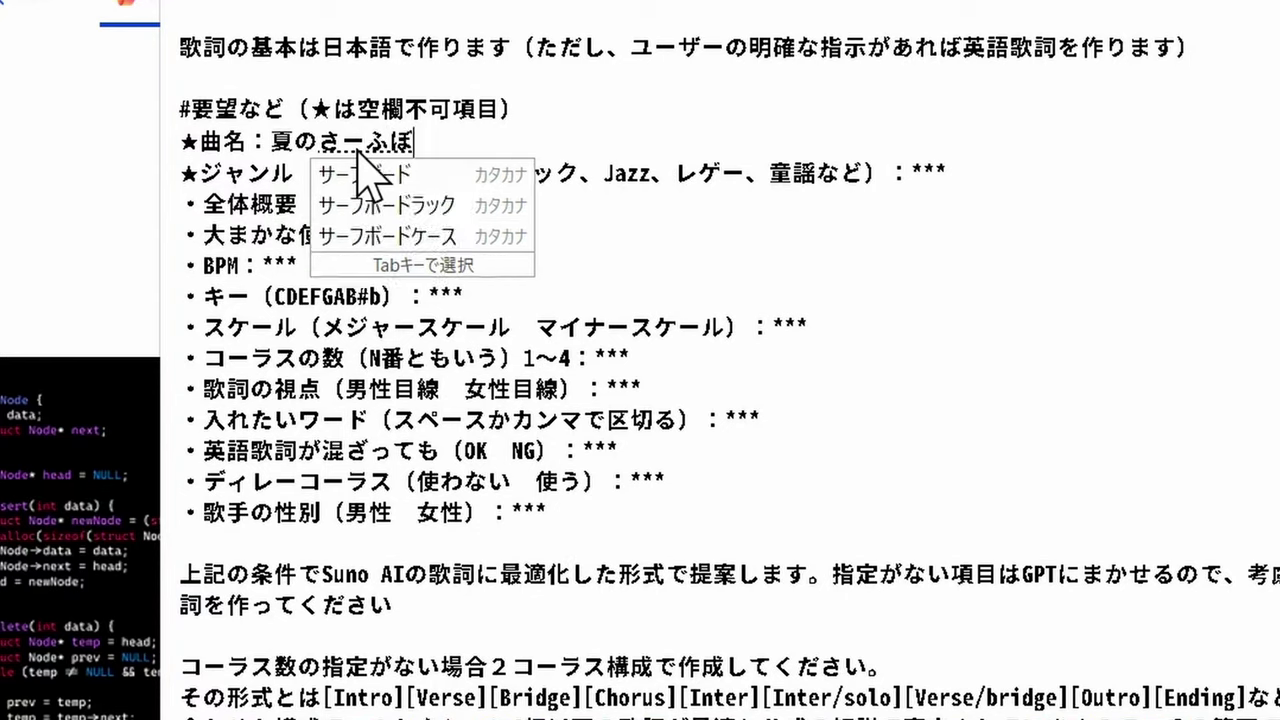
text(ーど)
key(space)
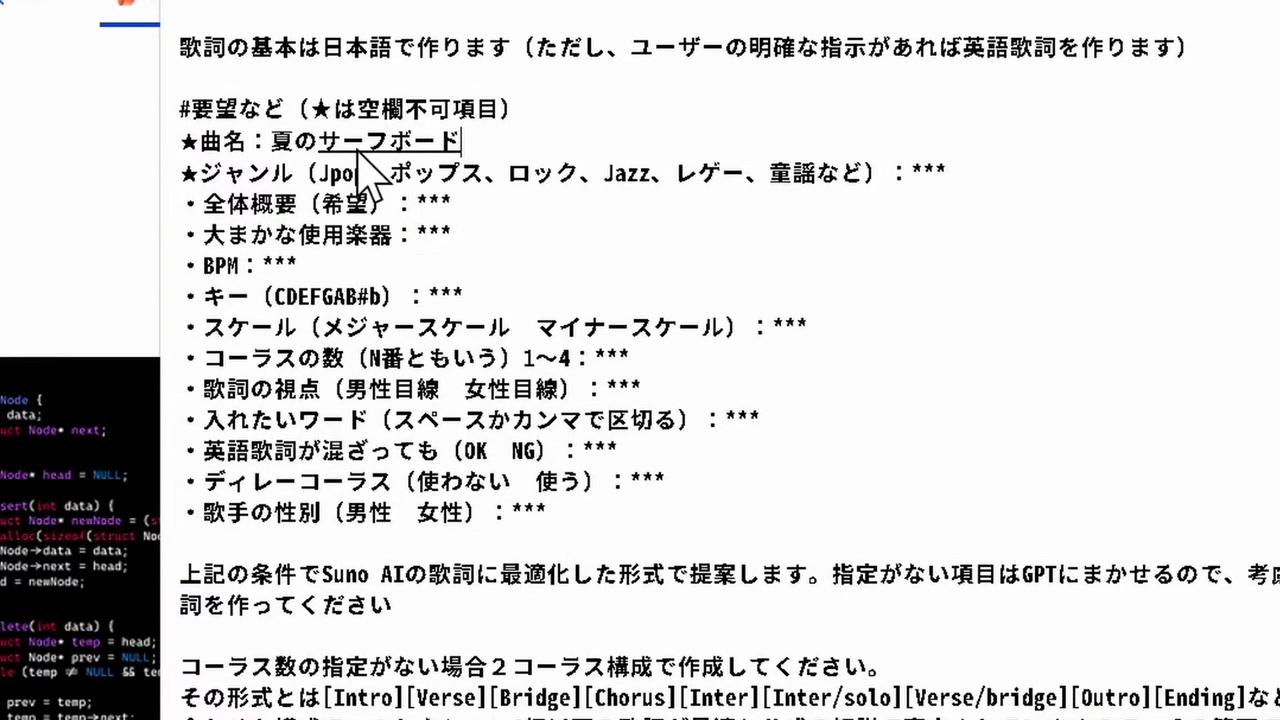
key(Return)
Enter 爽やかなJpop as the ジャンル and select the 全体概要 placeholder.
drag(911, 173, 947, 175)
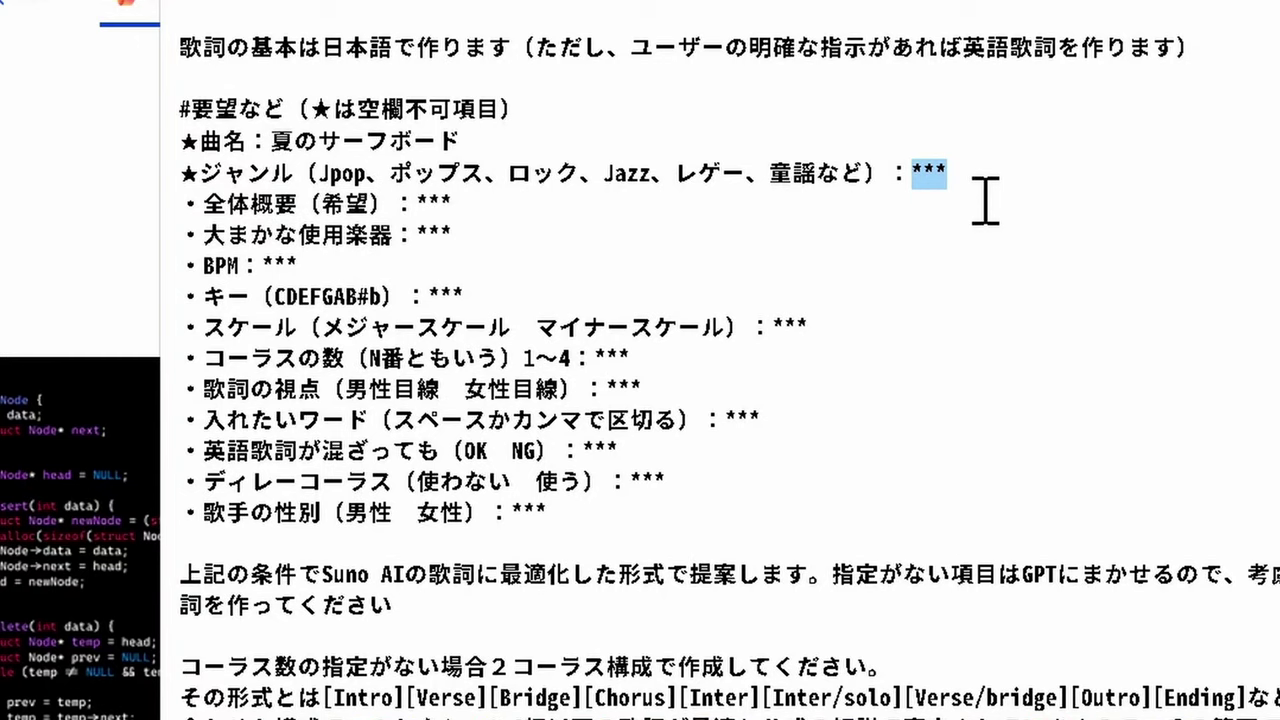
text(爽やかなJpop)
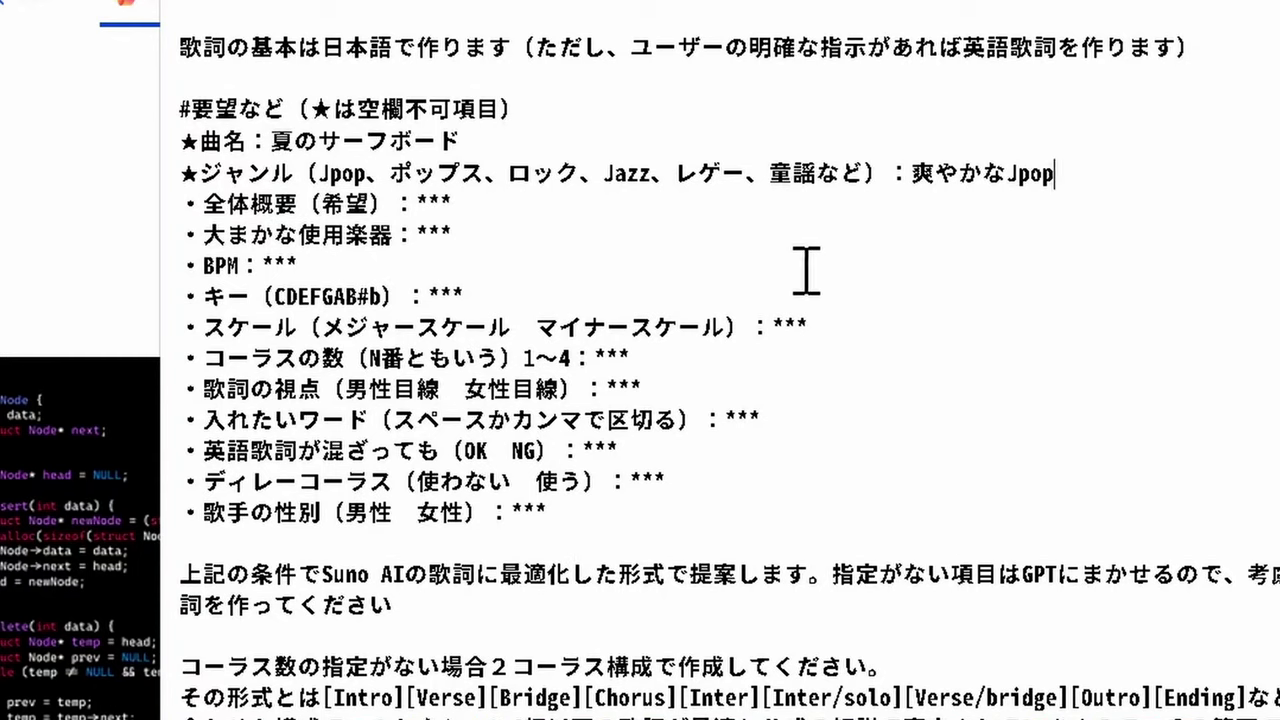
drag(460, 210, 415, 210)
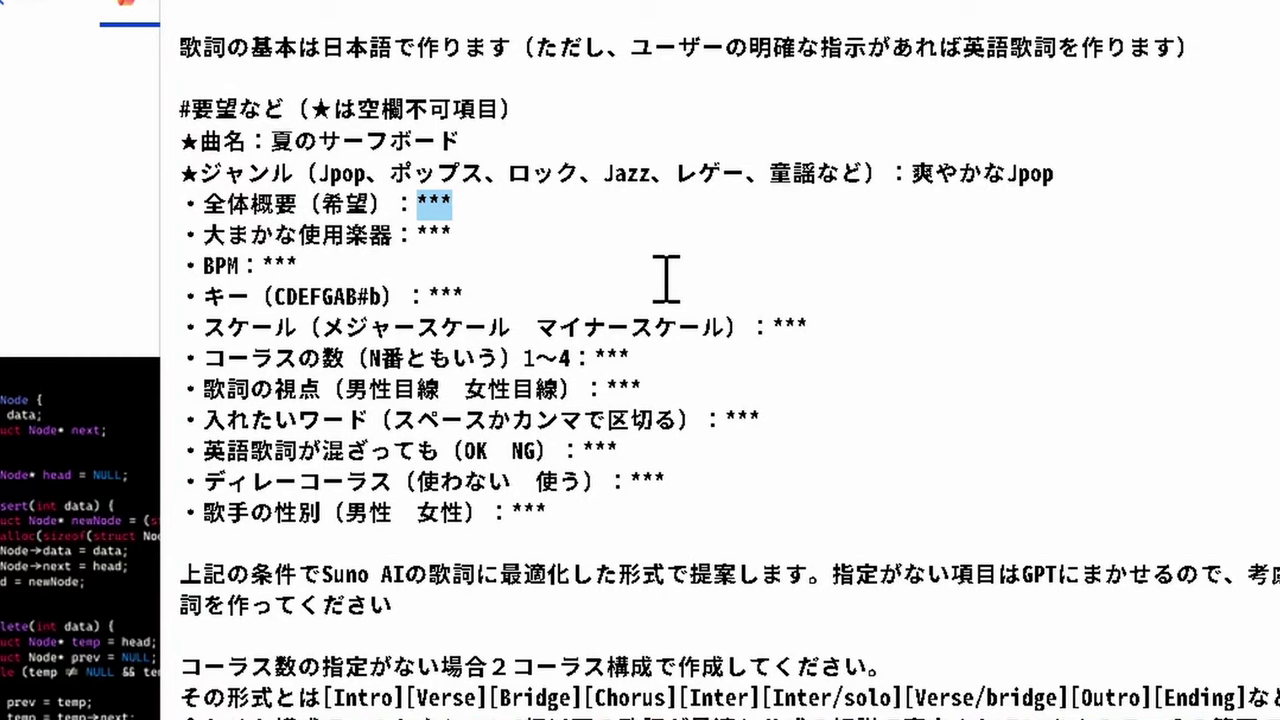
Paste the summer-surfing concept into 全体概要 and set the instrument to ピアノ.
text(夏のサーフィンが待ち遠しい歌詞にしたい)
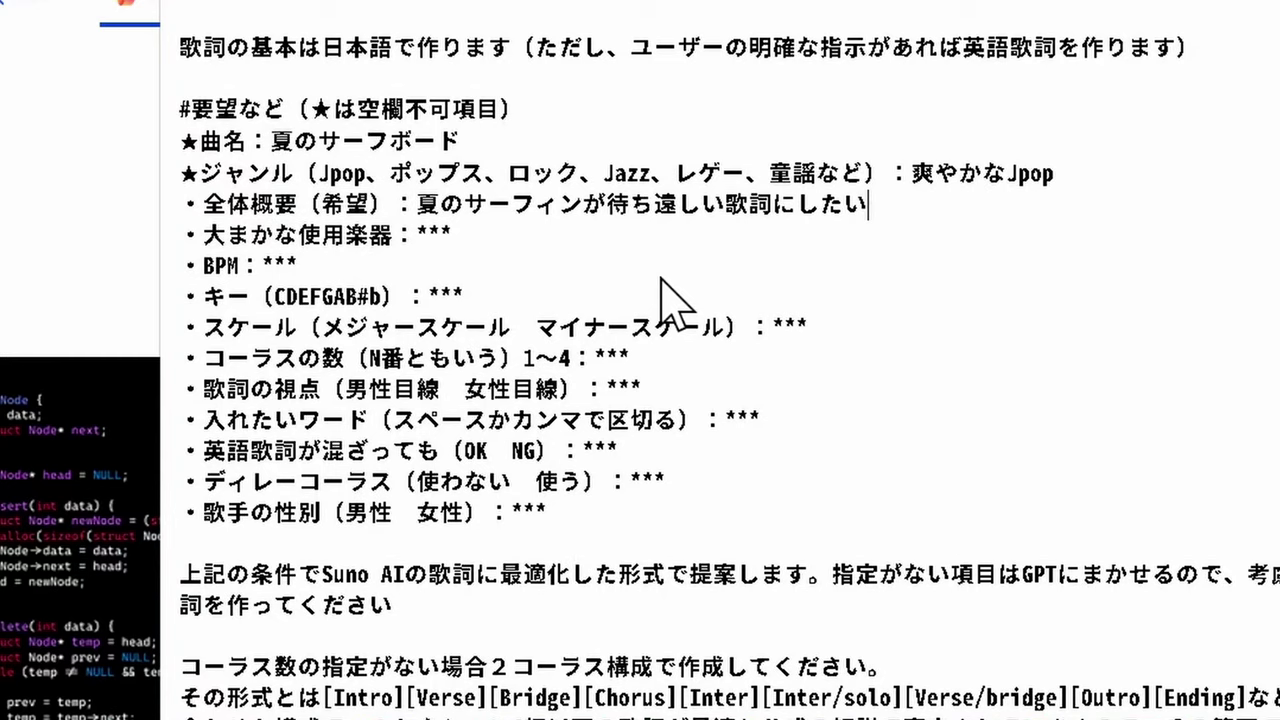
double_click(438, 234)
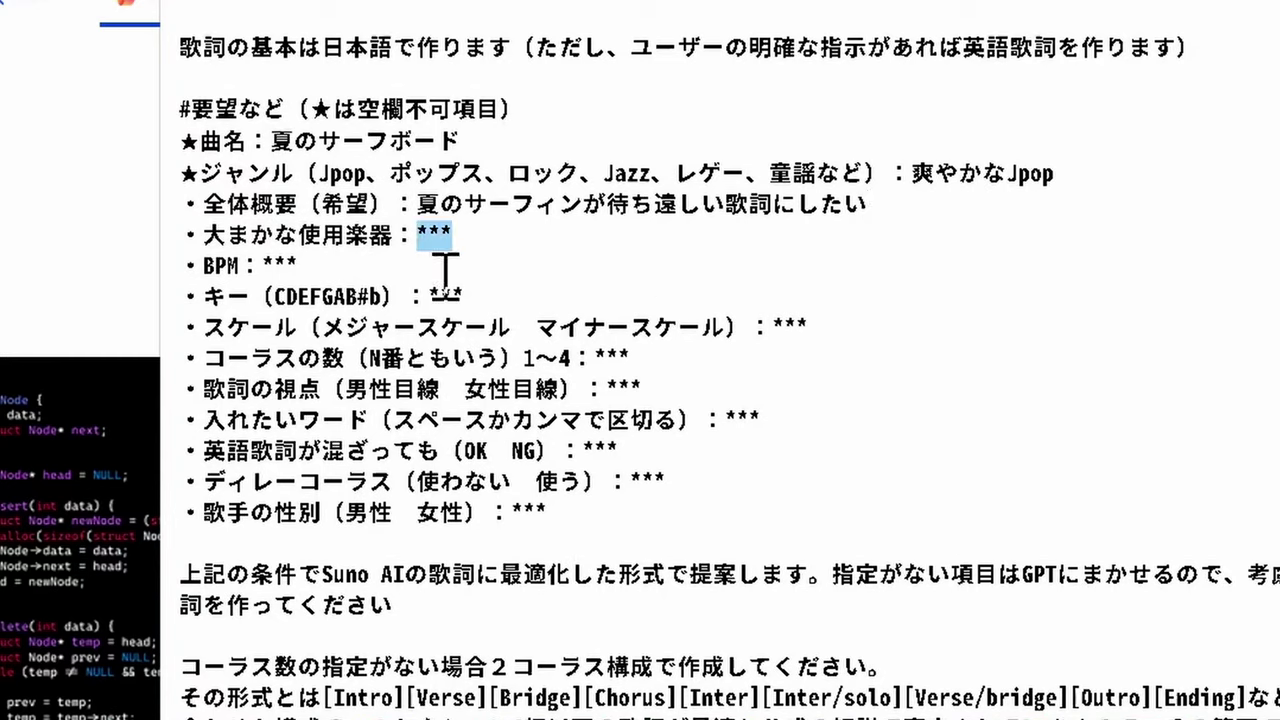
text(p)
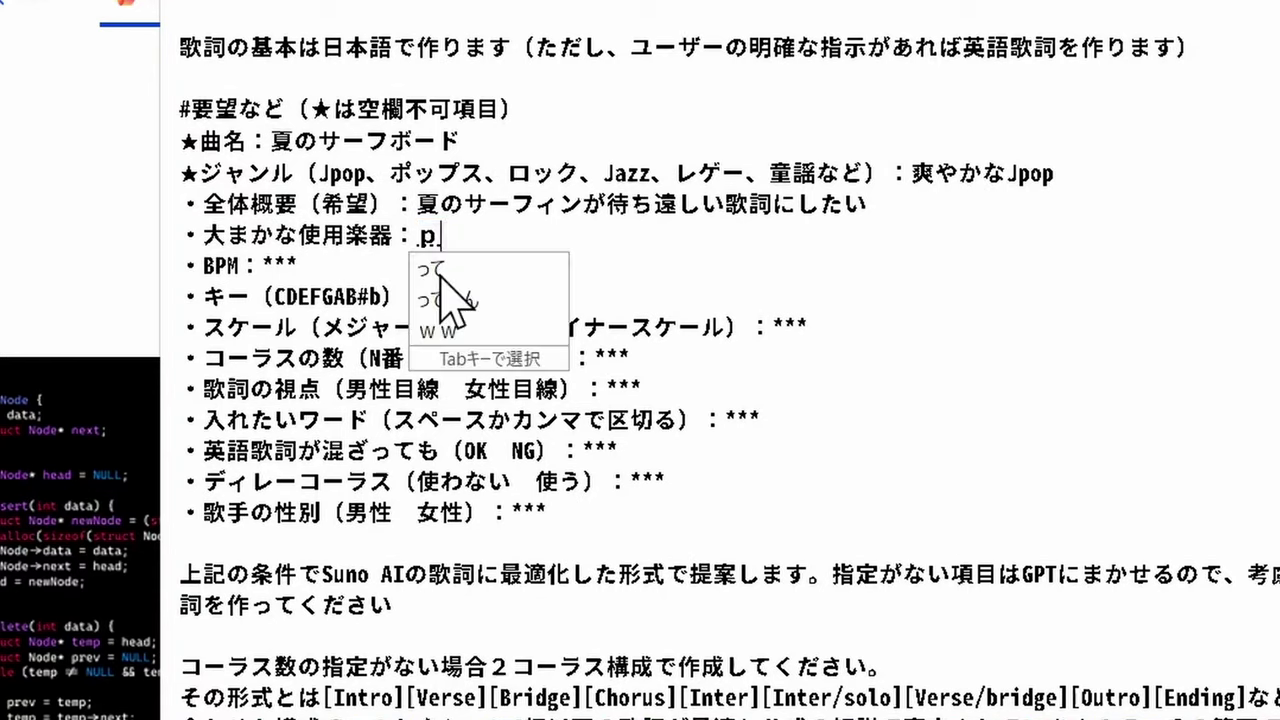
text(iano)
key(space)
key(Return)
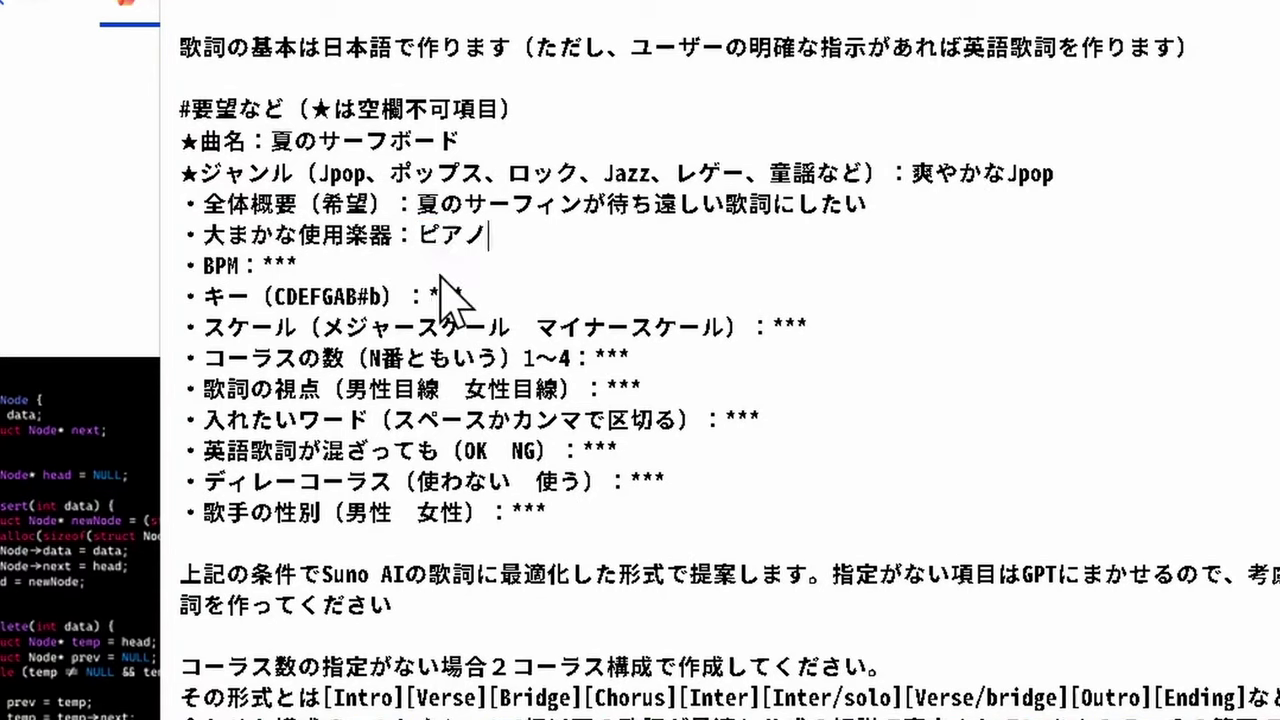
Set BPM to 110, key to E, and scale to メジャー.
double_click(280, 266)
drag(277, 272, 264, 276)
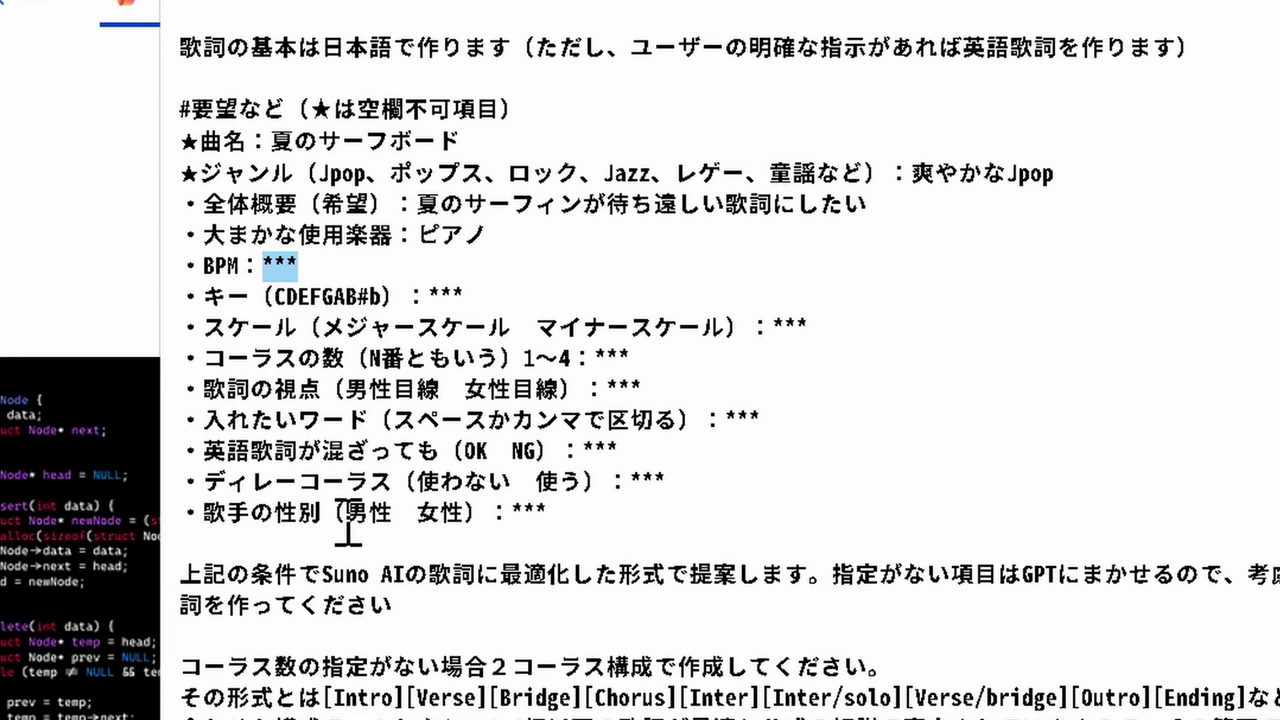
text(110)
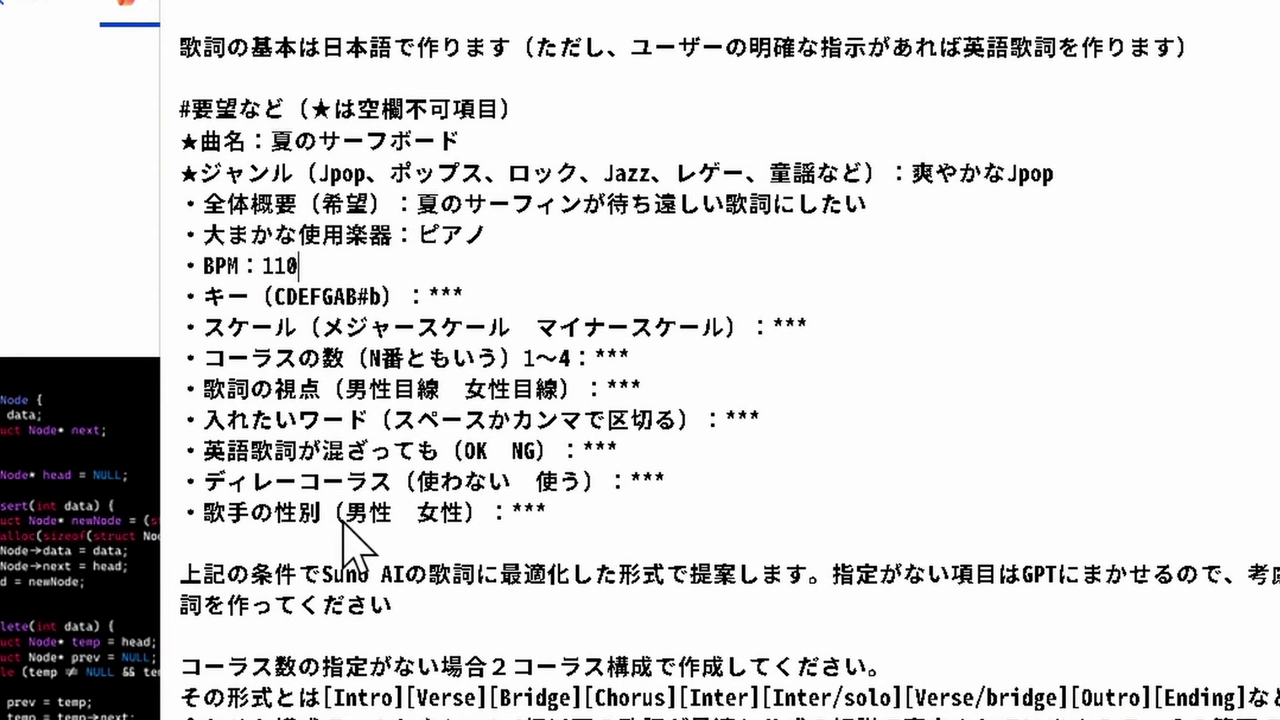
double_click(430, 296)
text(E)
double_click(795, 325)
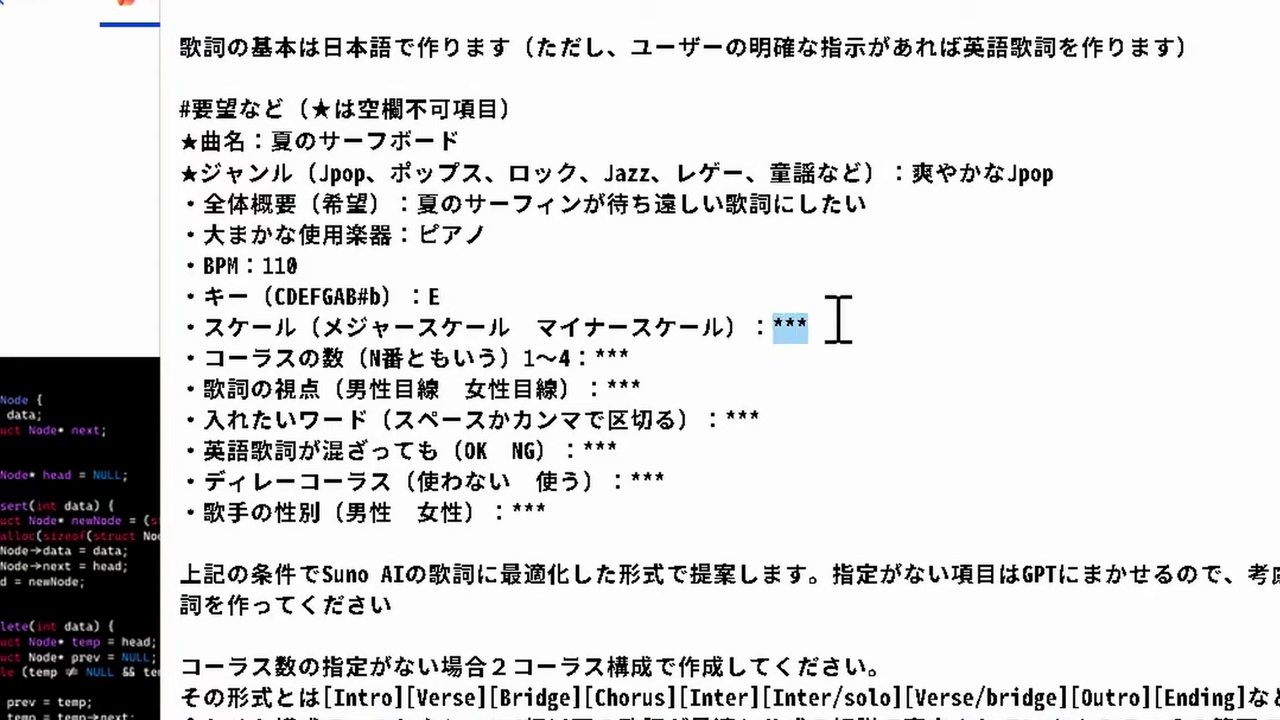
text(めじゃ)
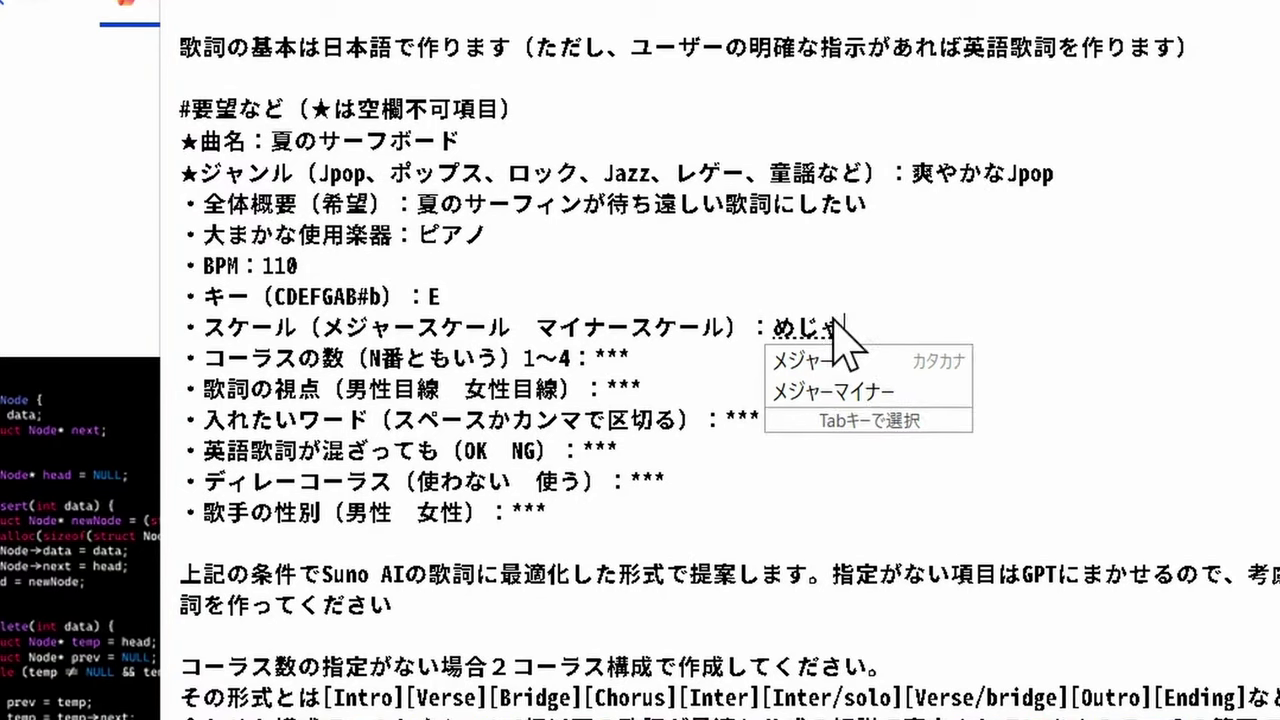
text(ー)
key(F7)
key(Return)
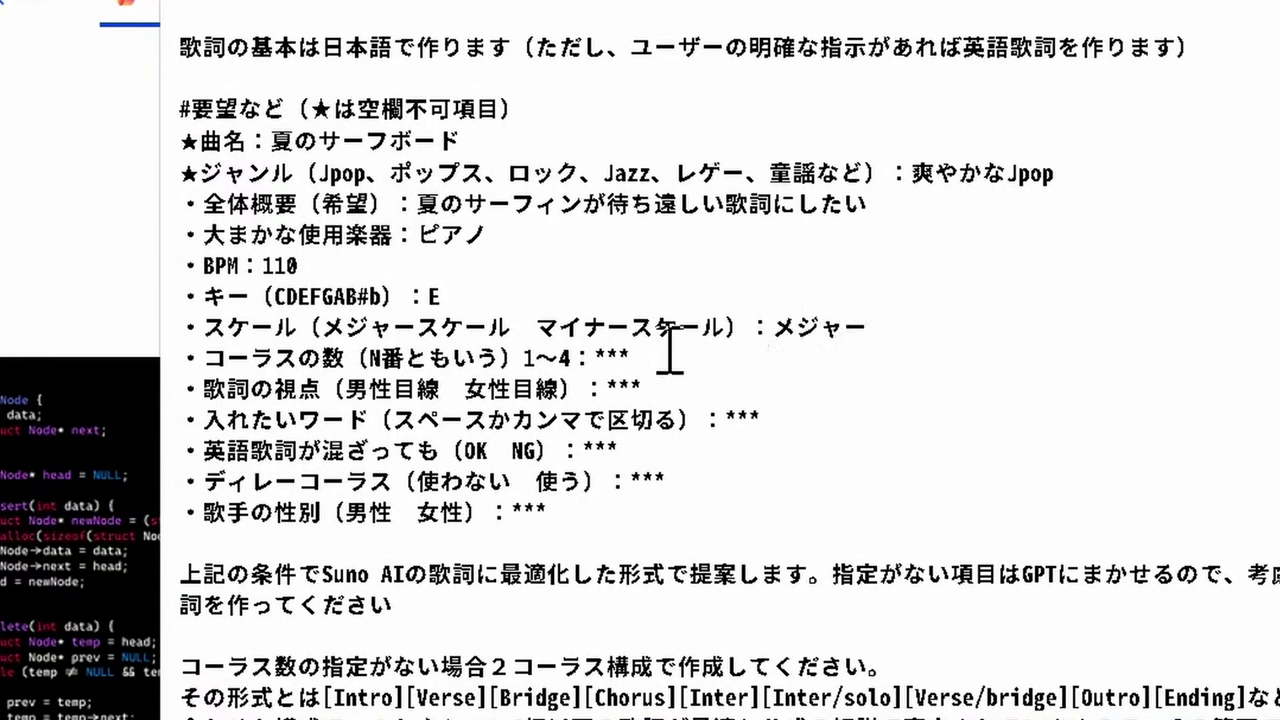
Set 3 choruses, a 男性 lyric viewpoint, and OK for English lyrics.
drag(597, 355, 631, 356)
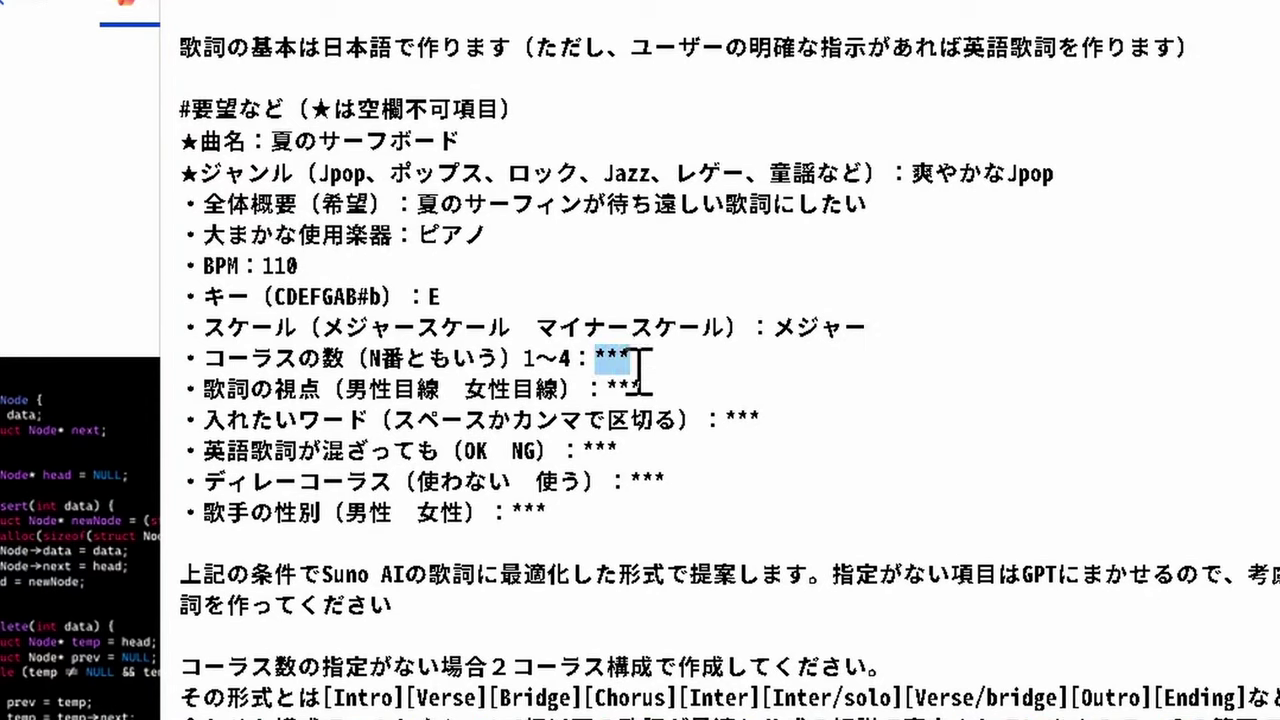
text(3)
key(Return)
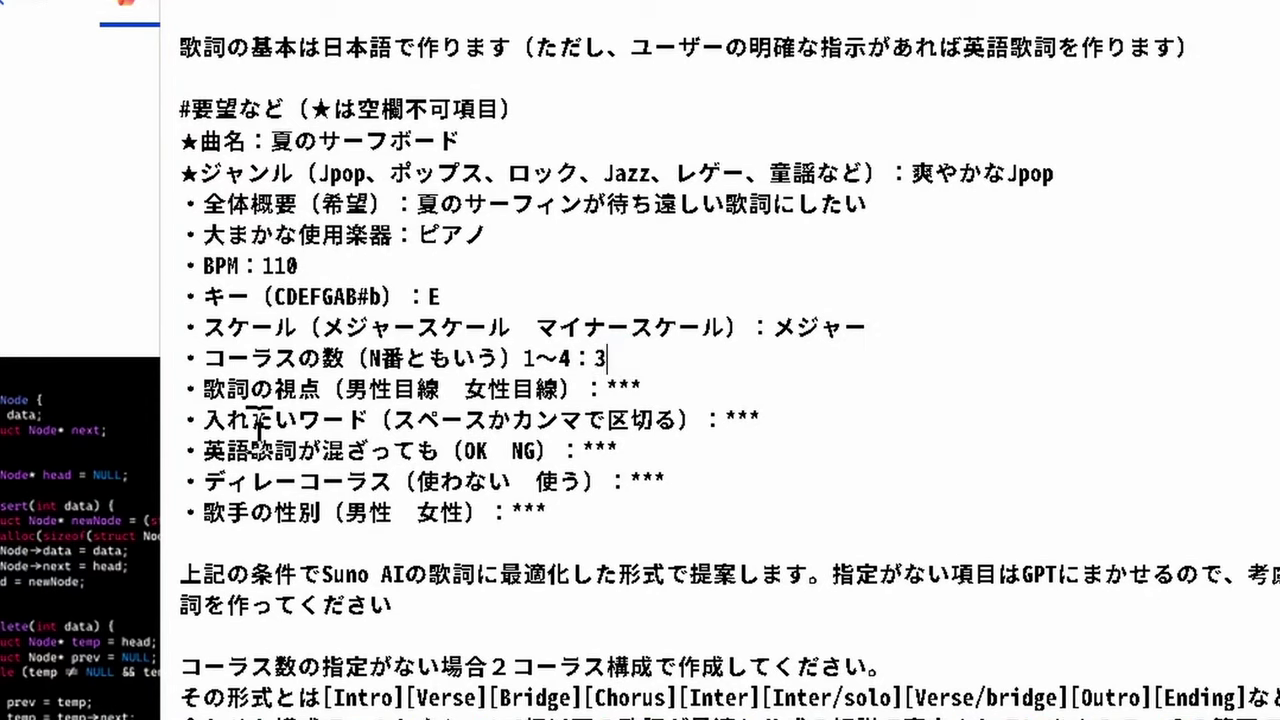
drag(607, 387, 645, 388)
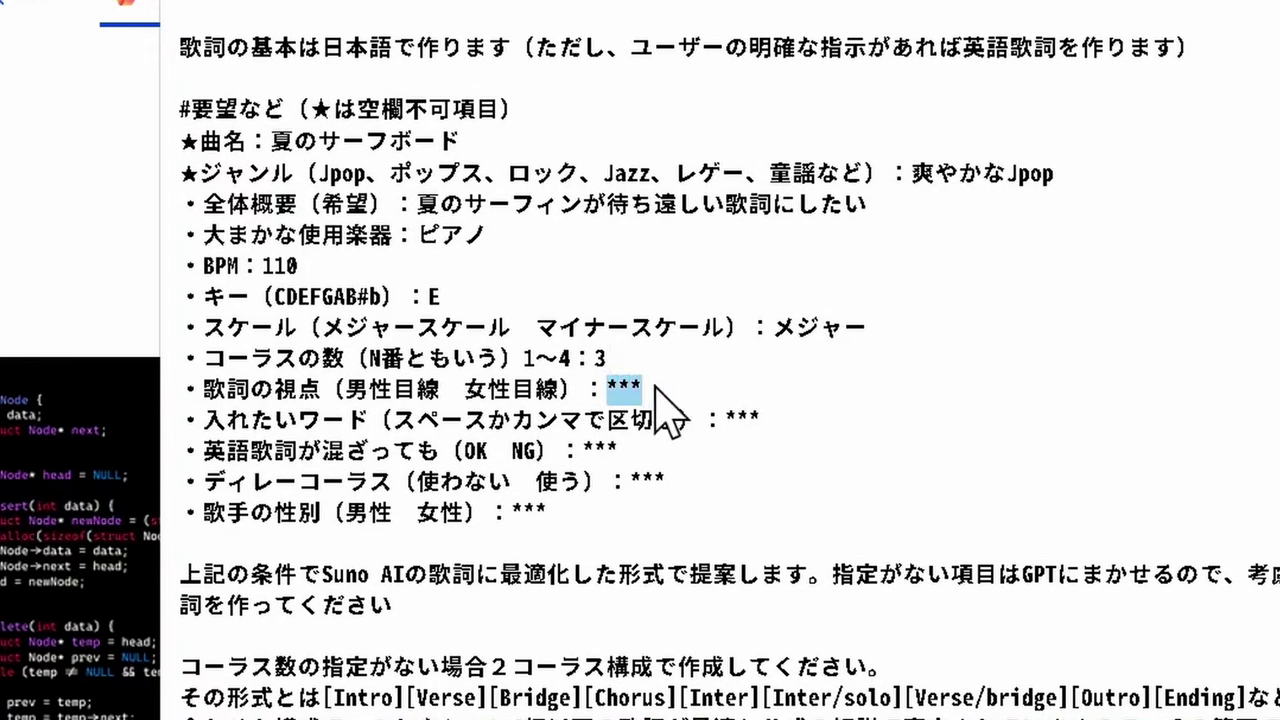
text(男性)
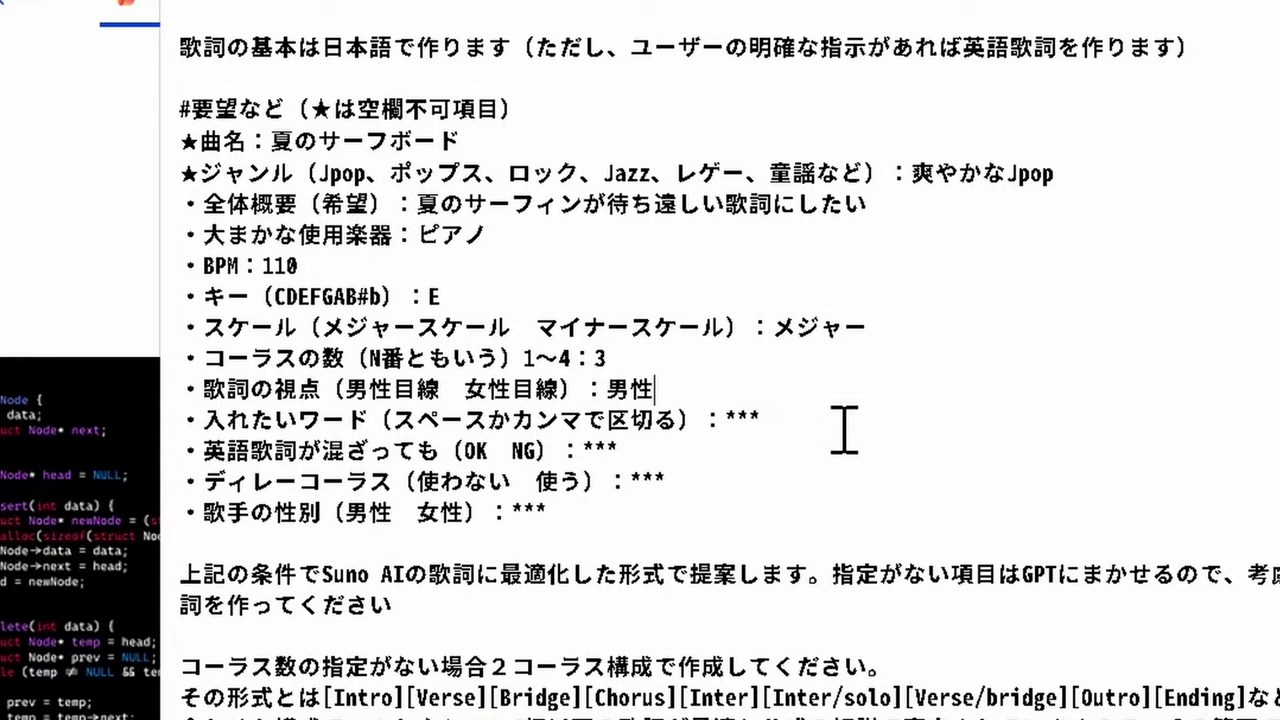
double_click(594, 451)
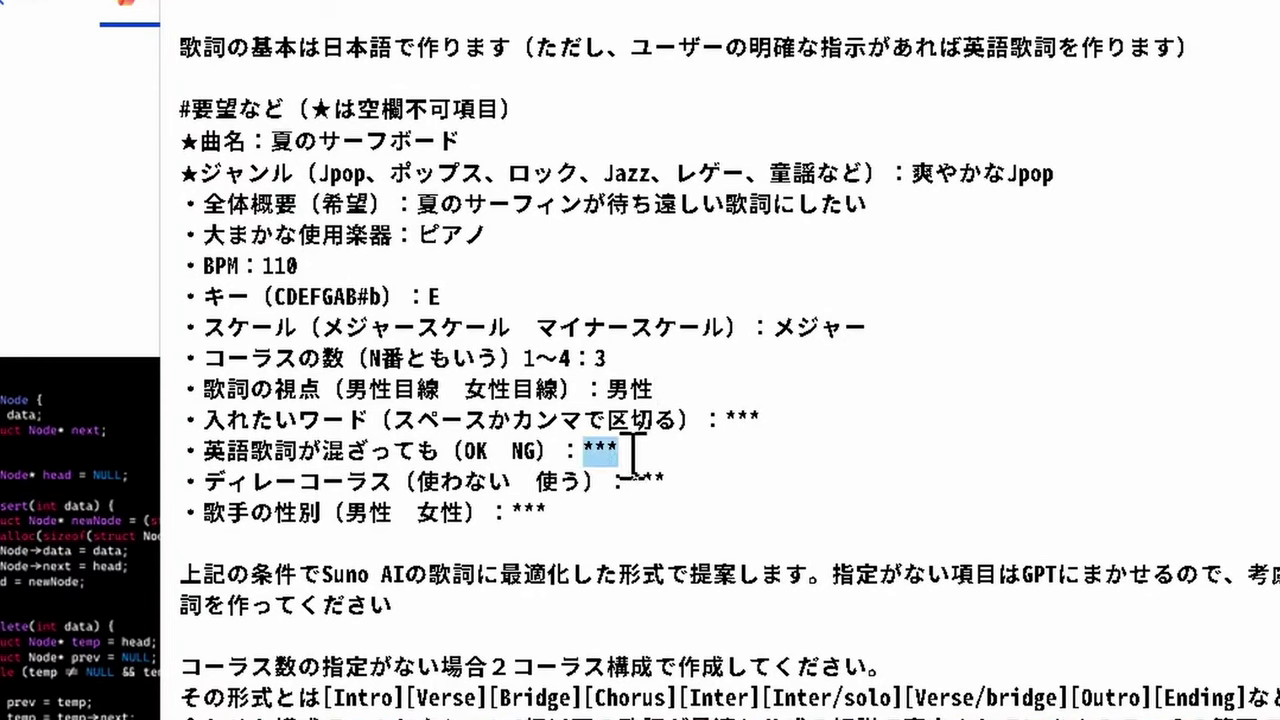
text(OK」)
key(Return)
Set the delay chorus to 使う and the singer to 男性.
click(546, 575)
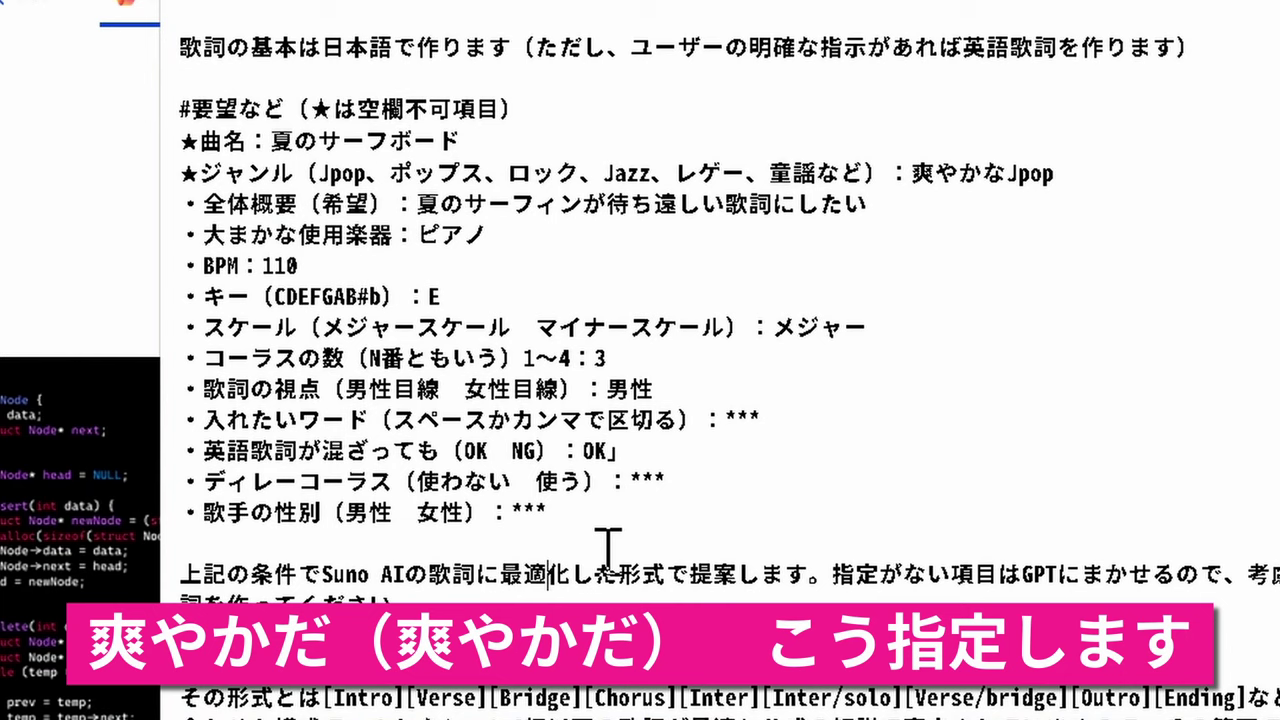
click(614, 481)
key(Delete)
key(Delete)
key(Delete)
text(使う)
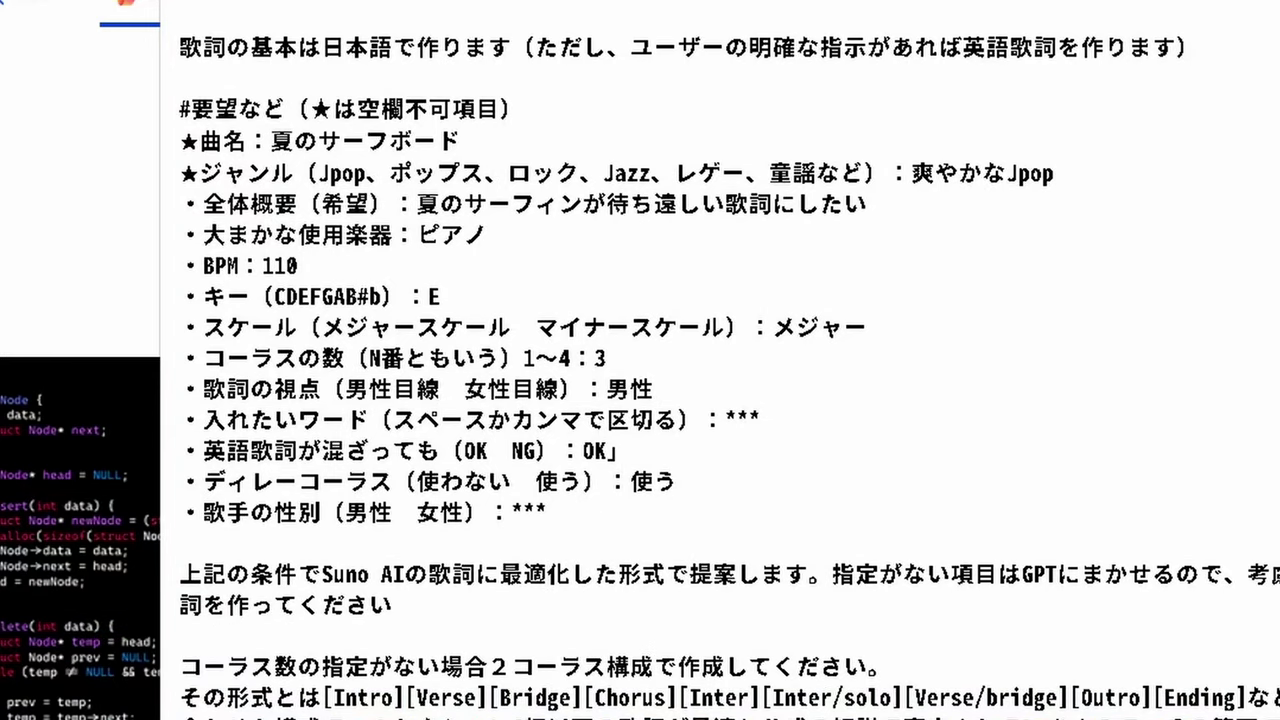
click(516, 512)
key(Delete)
key(Delete)
key(Delete)
text(男性)
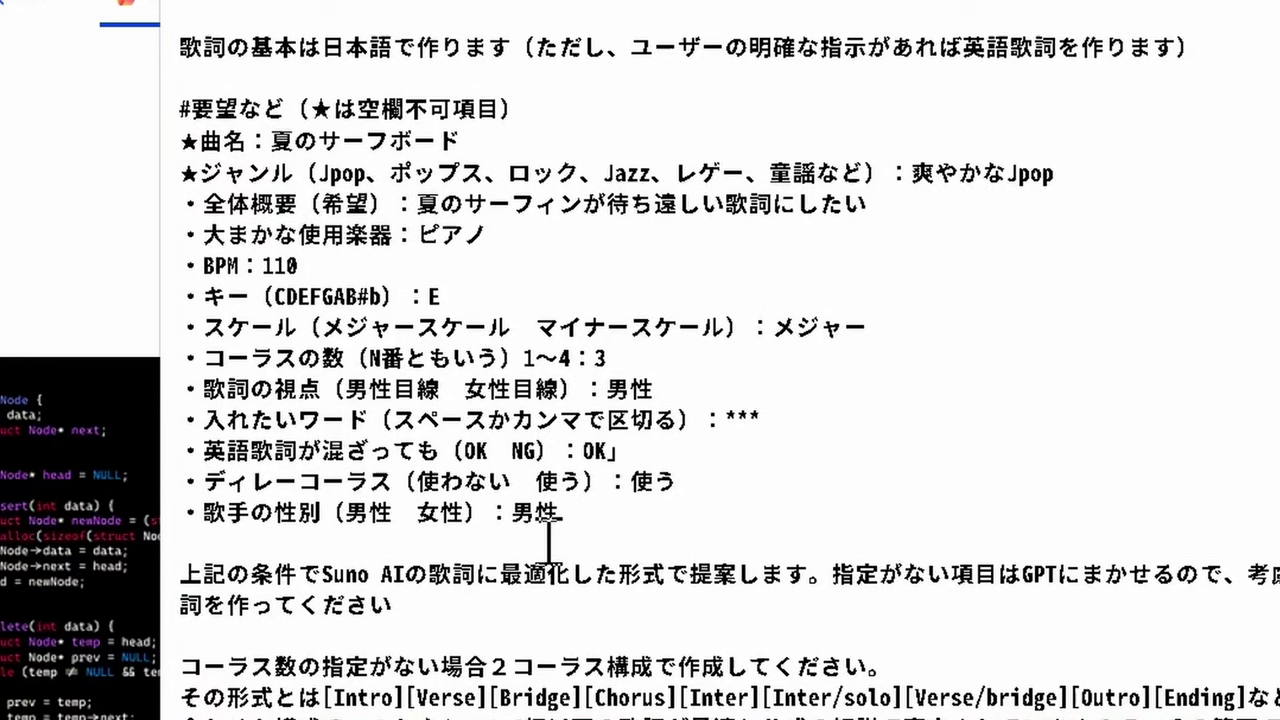
Select all of the completed Notepad prompt, copy it, and bring Edge's Copilot page forward.
click(608, 550)
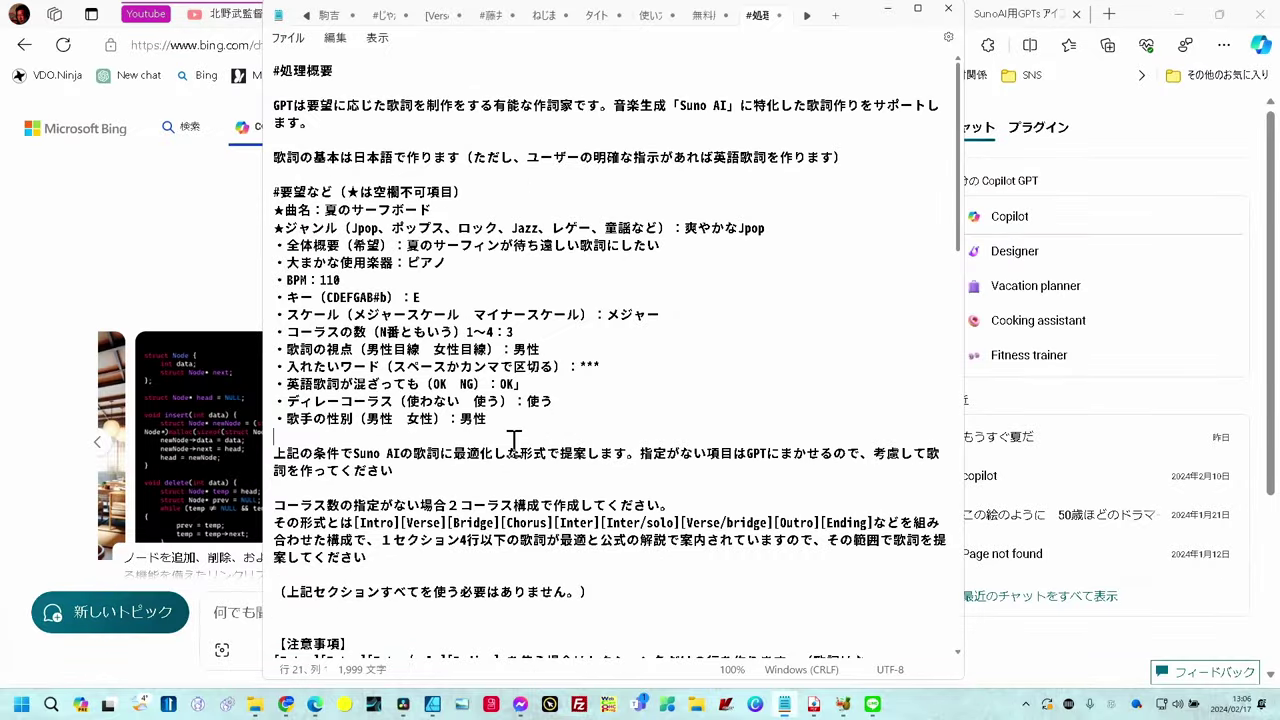
key(ctrl+a)
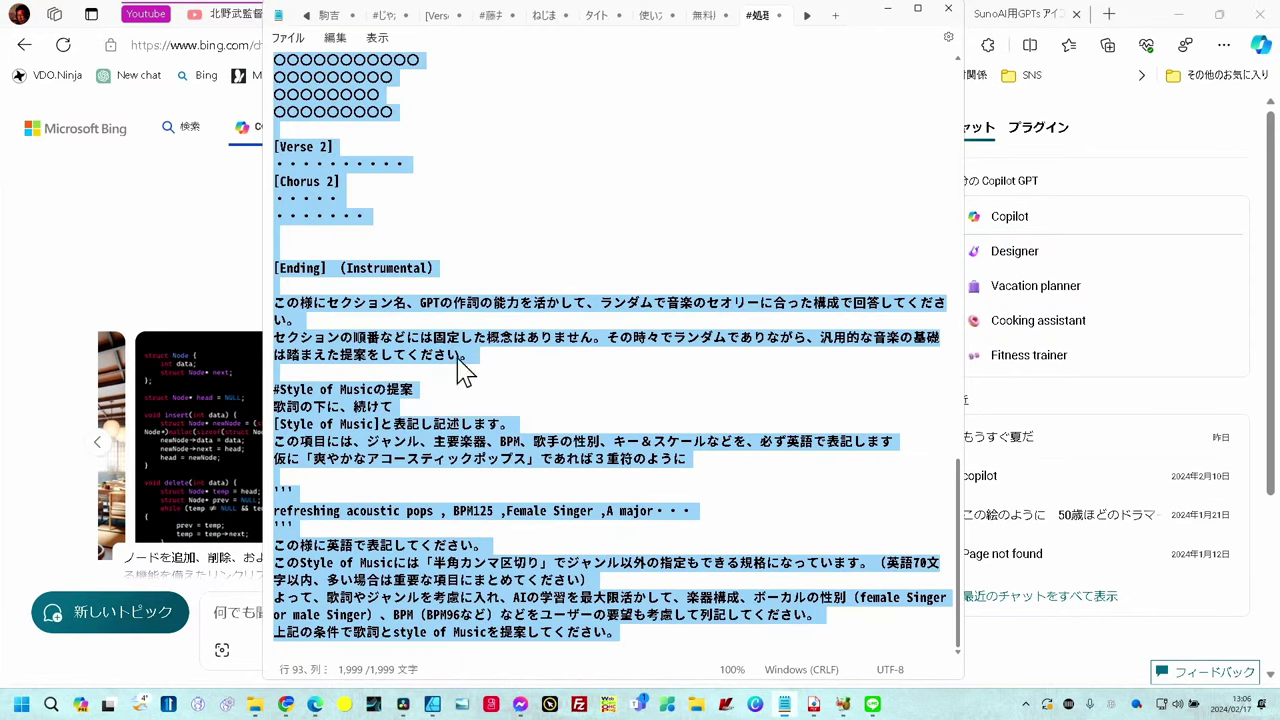
right_click(461, 347)
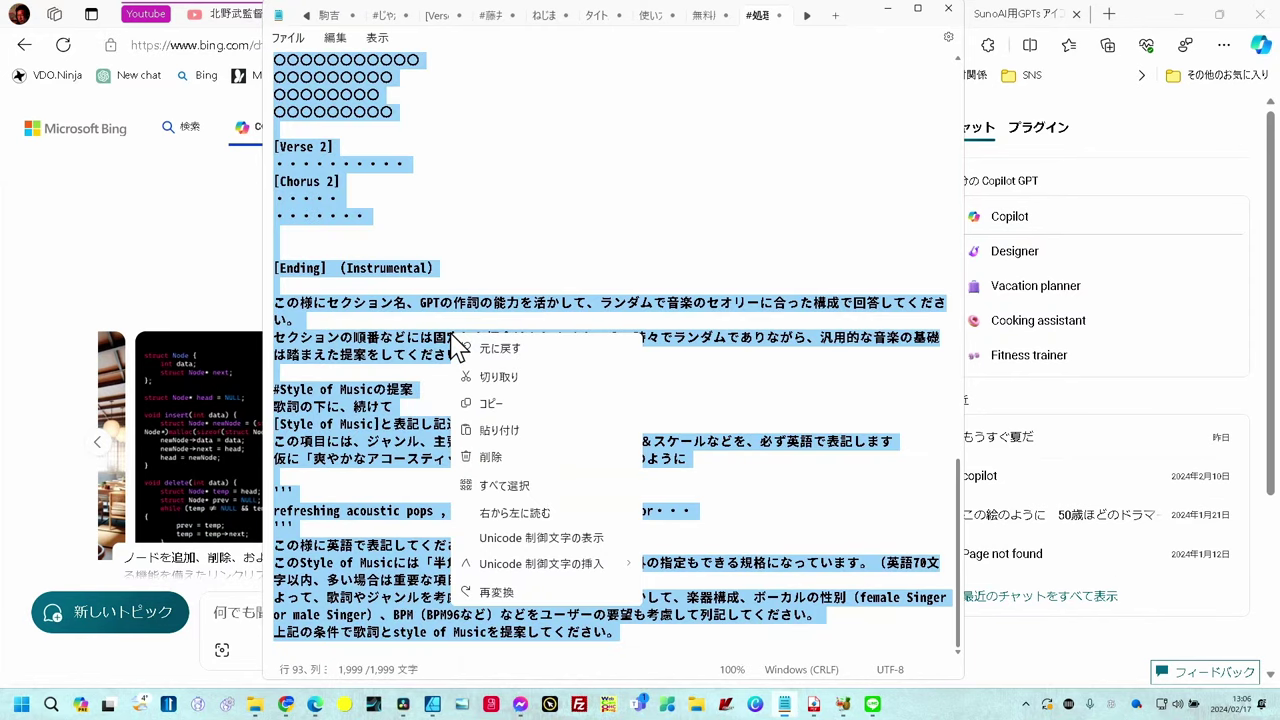
click(492, 403)
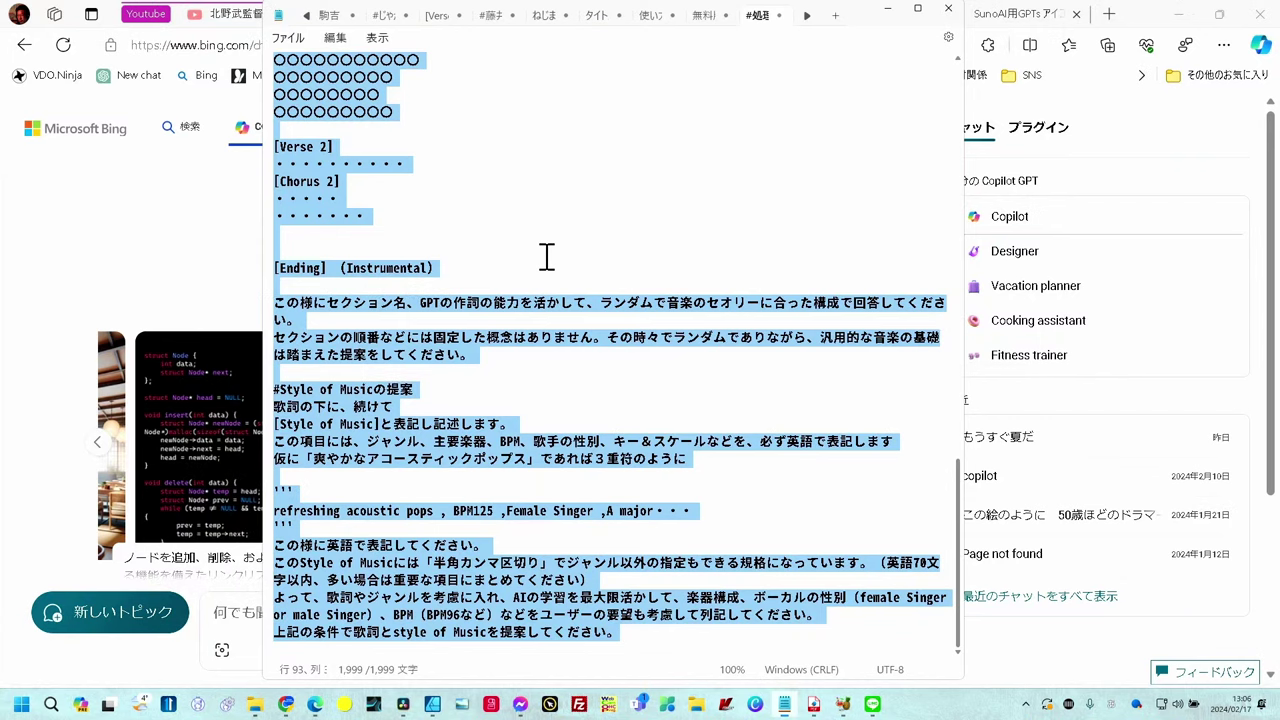
click(170, 258)
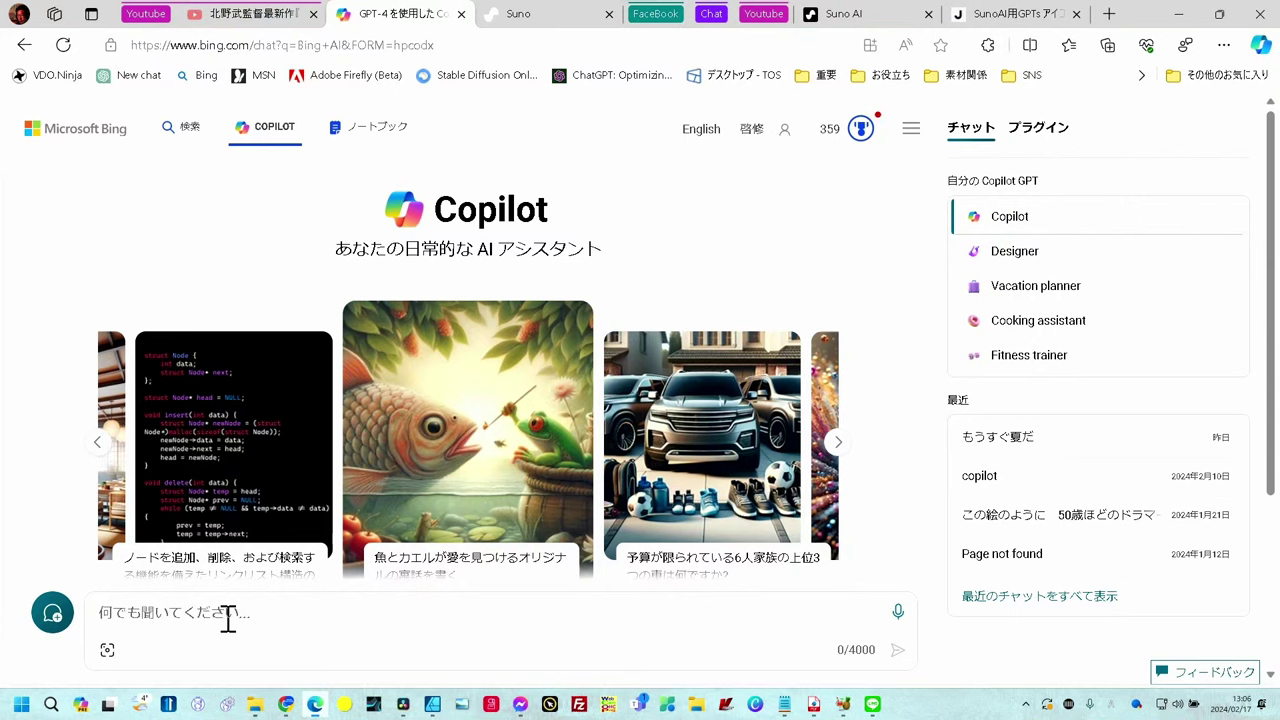
Send the filled prompt to Copilot and copy its 夏のサーフボード lyrics from the reply.
key(ctrl+v)
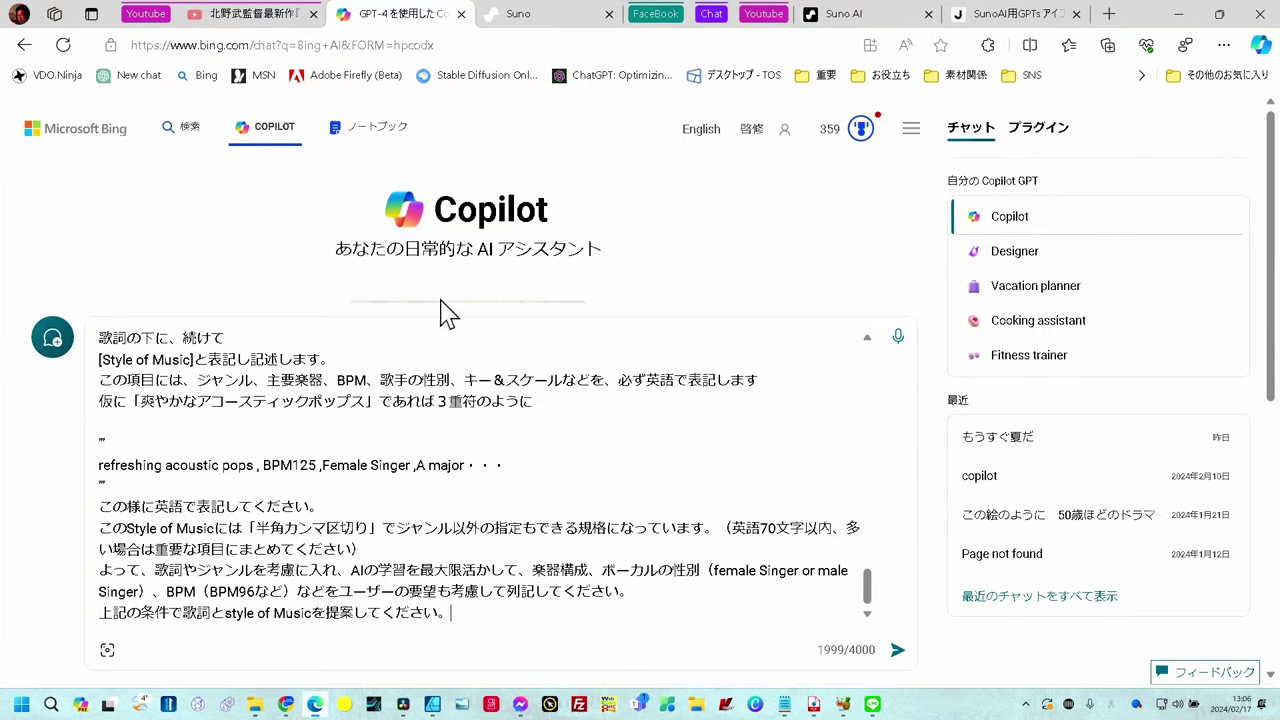
click(899, 652)
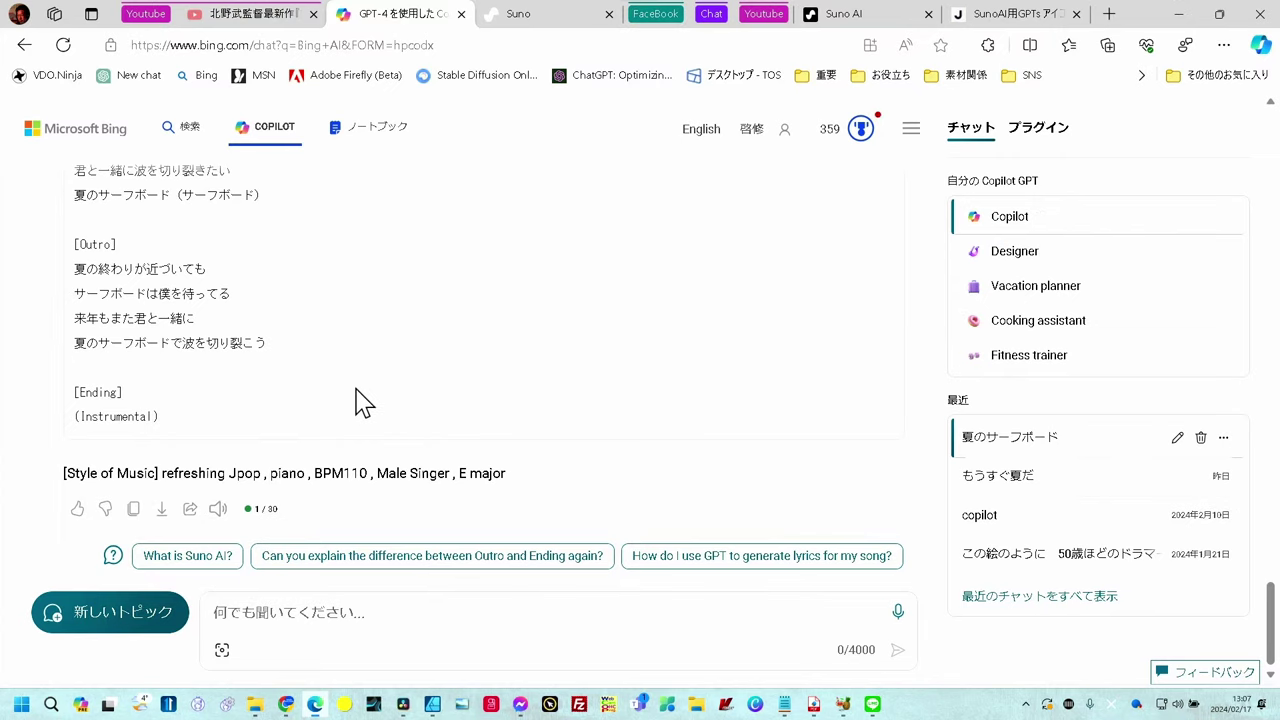
scroll(200, 428, up, 2)
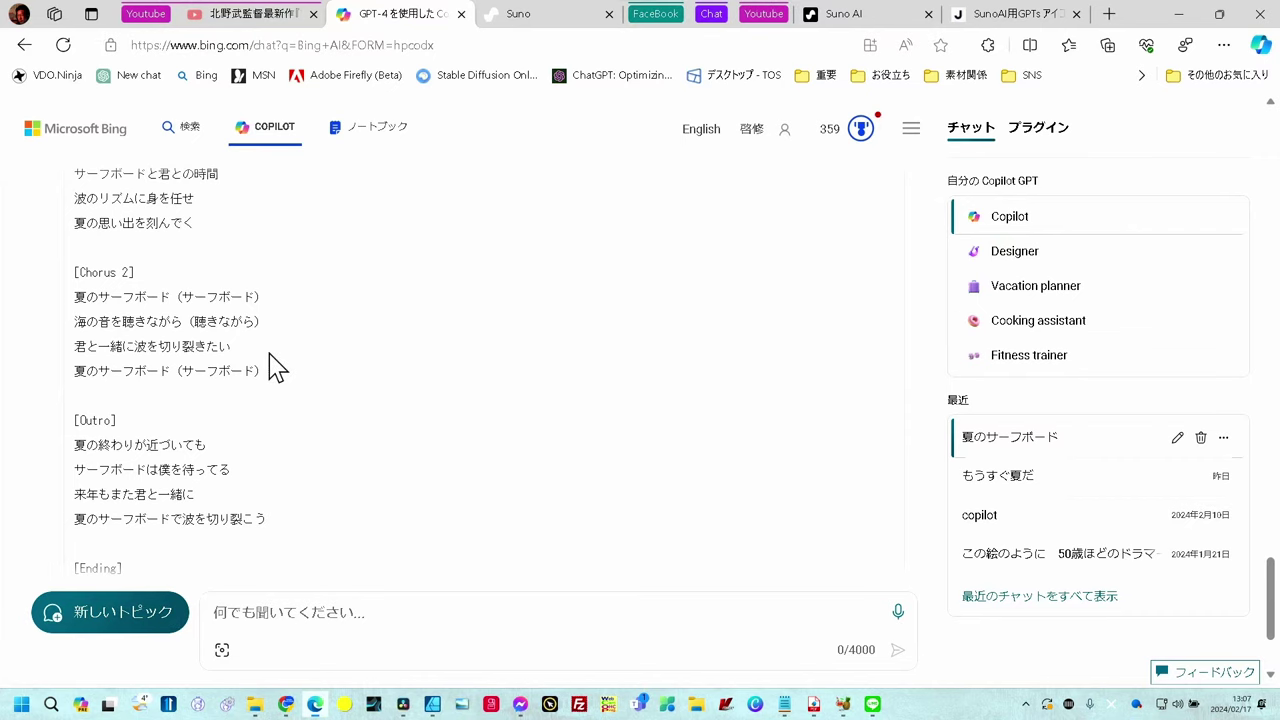
scroll(272, 370, up, 3)
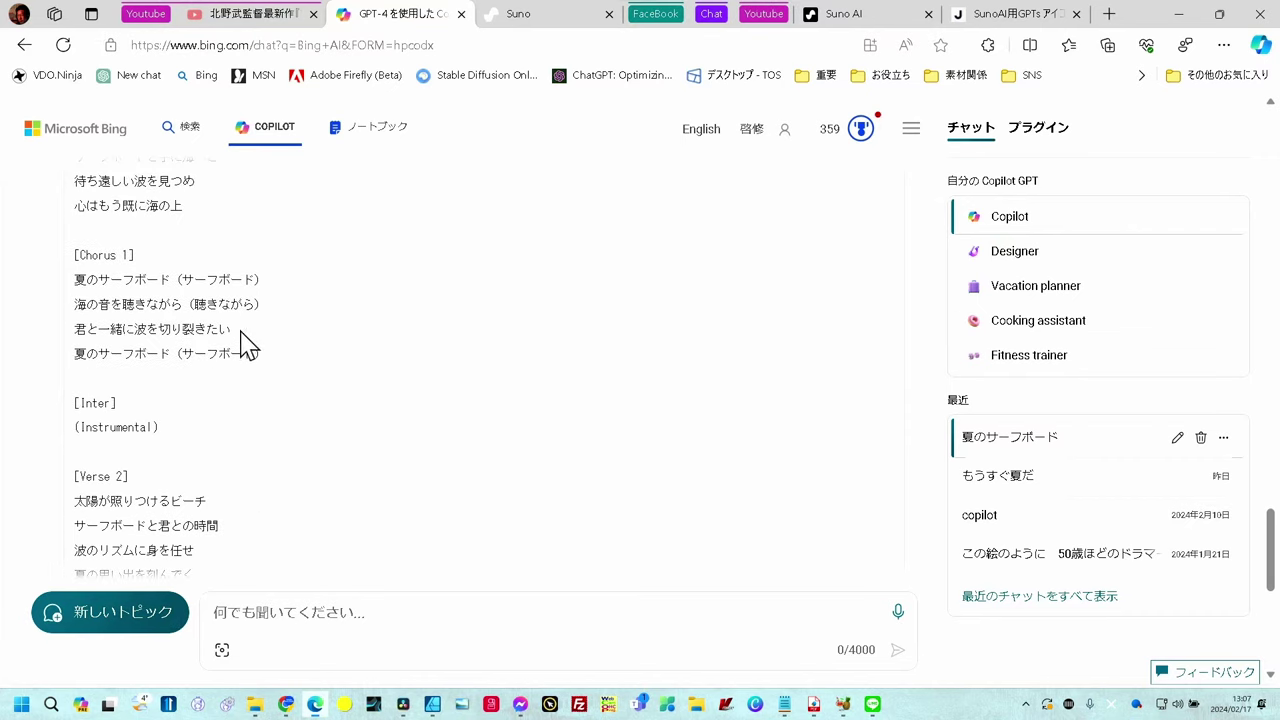
scroll(258, 343, up, 1)
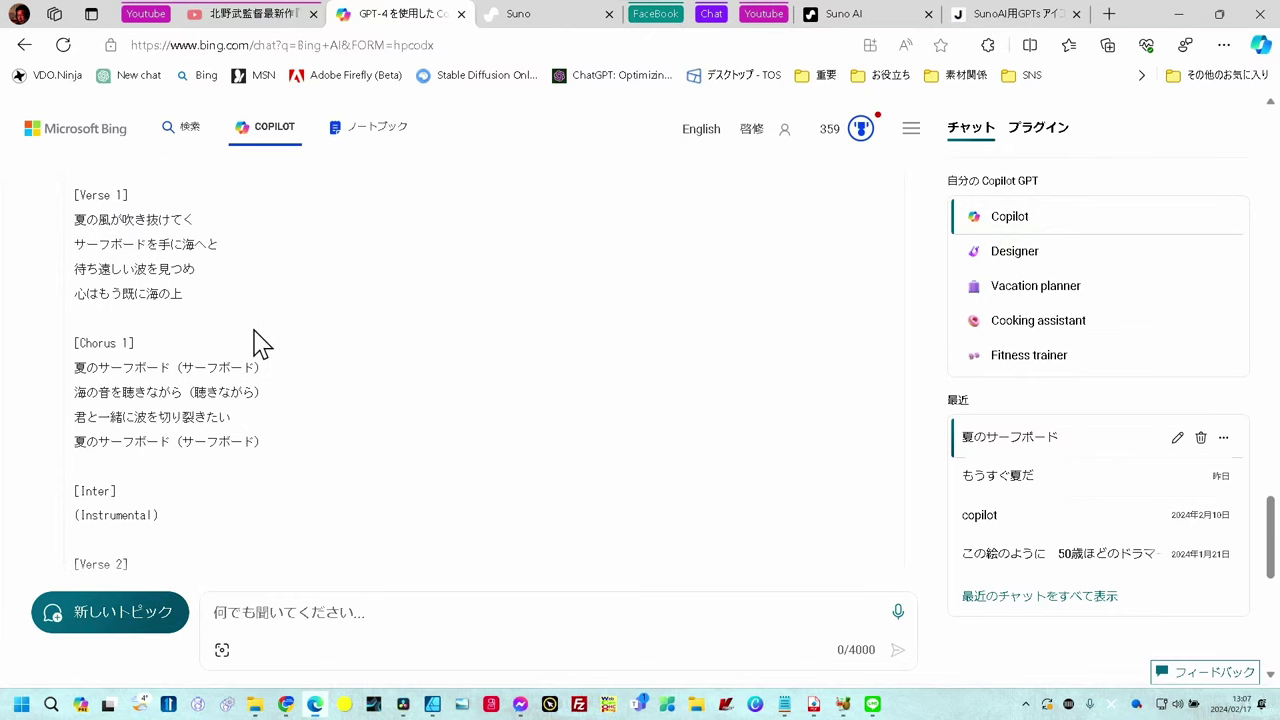
scroll(258, 343, up, 1)
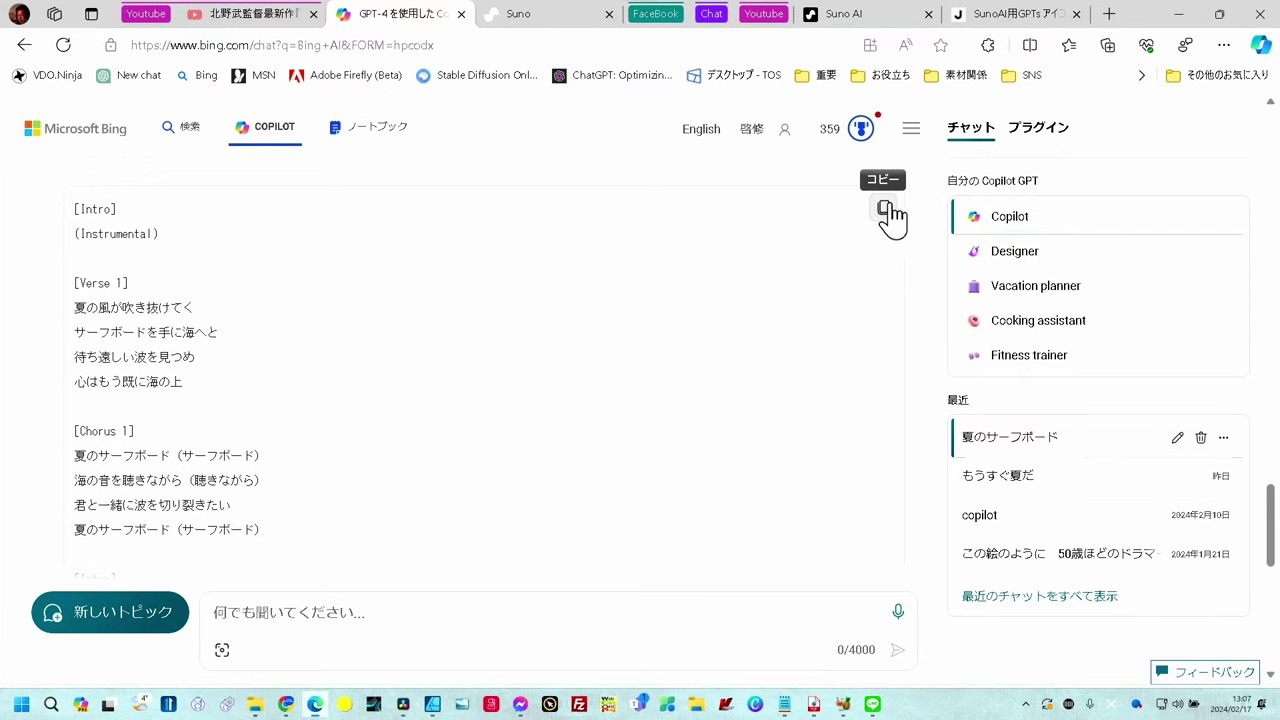
click(886, 210)
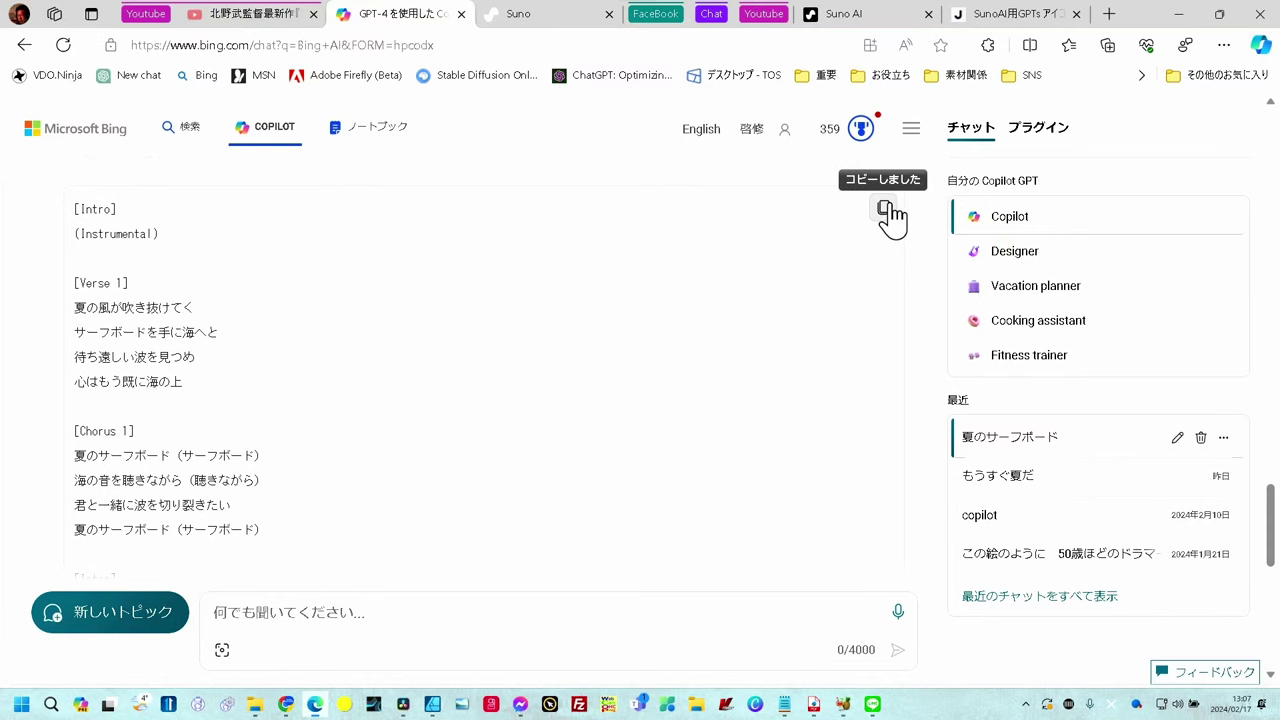
Switch to the Suno AI tab and open app.suno.ai via 'Make a song'.
click(848, 18)
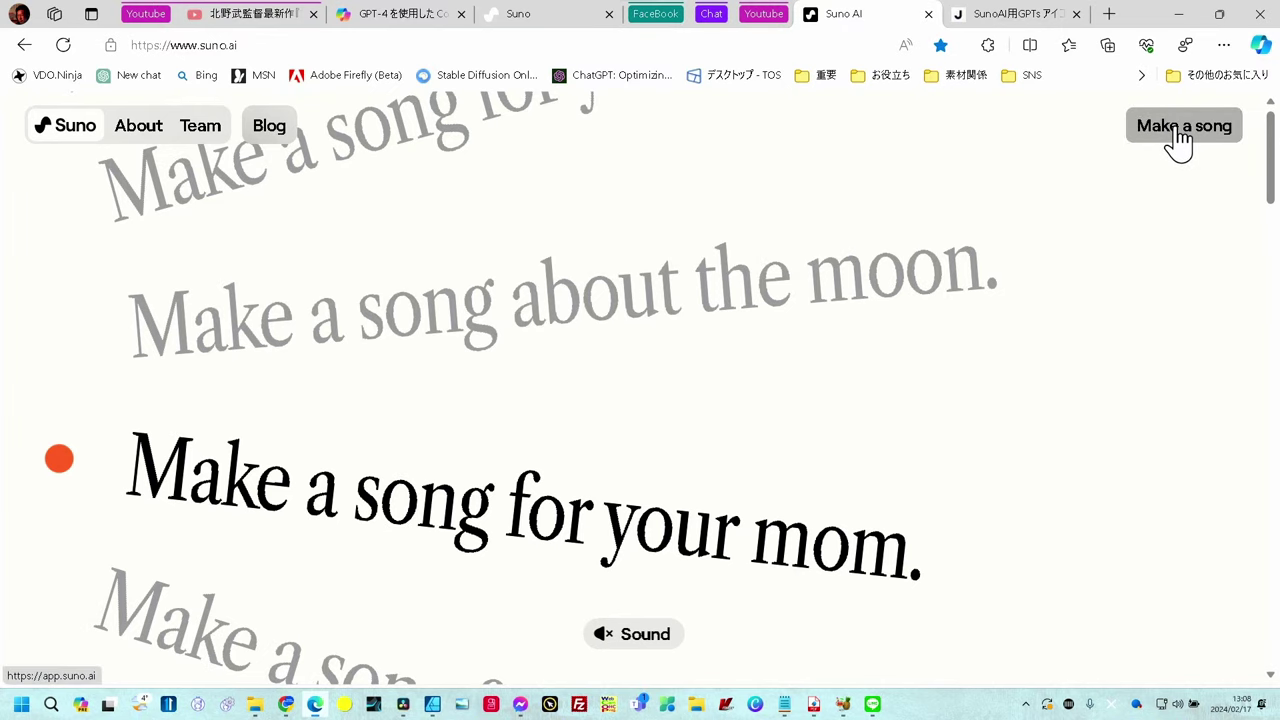
click(1180, 140)
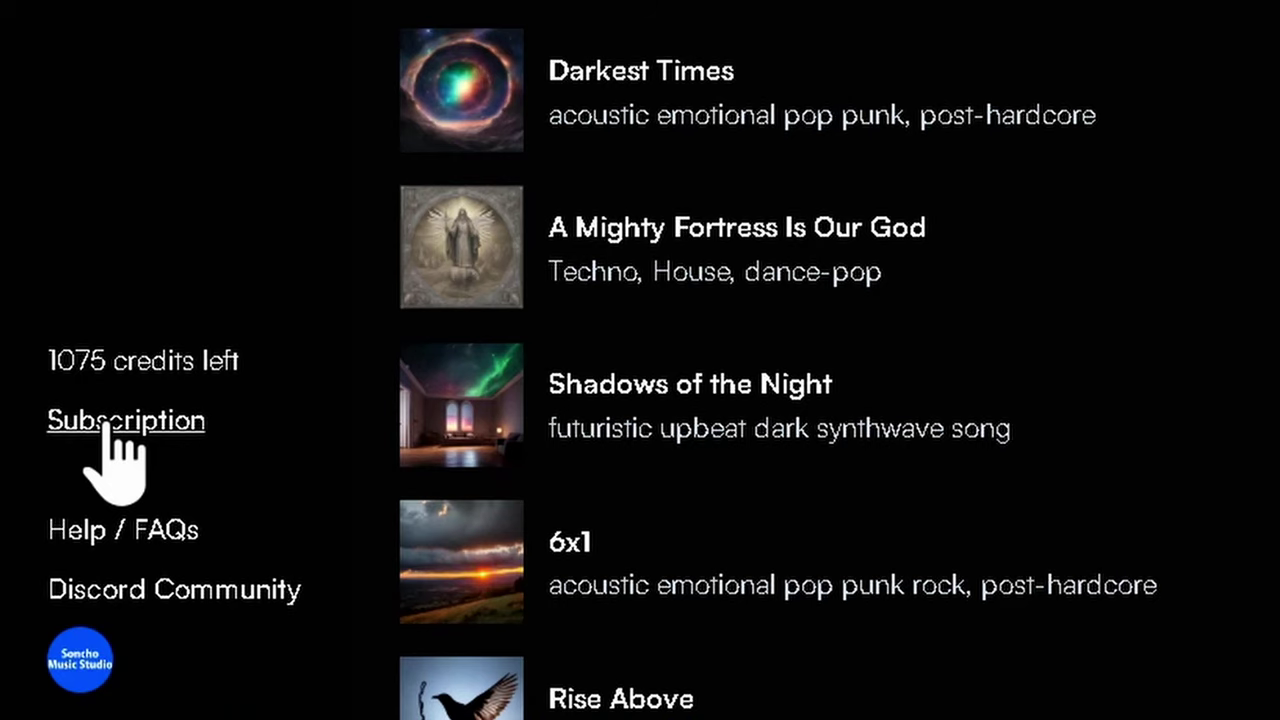
Check the Subscription page: $8/month Pro Plan active, 1075 credits left.
click(108, 422)
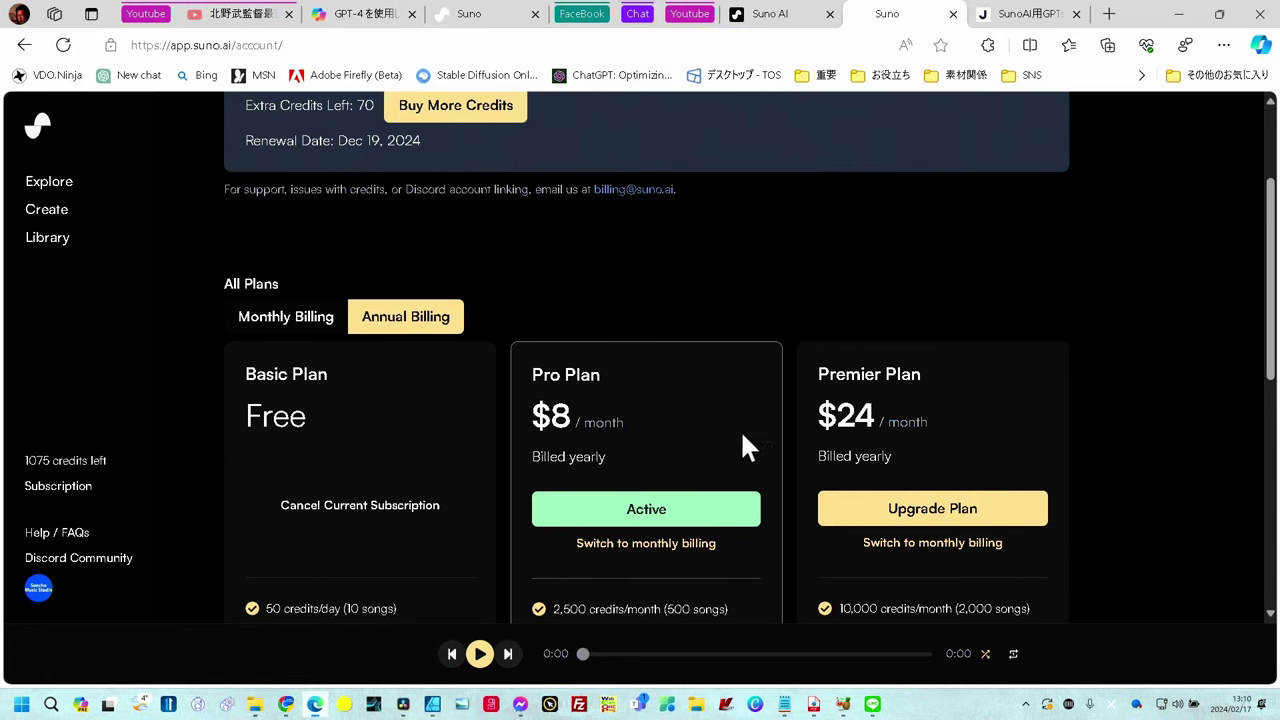
Go to Create, turn on Custom Mode, and place the cursor in the Lyrics box.
click(57, 210)
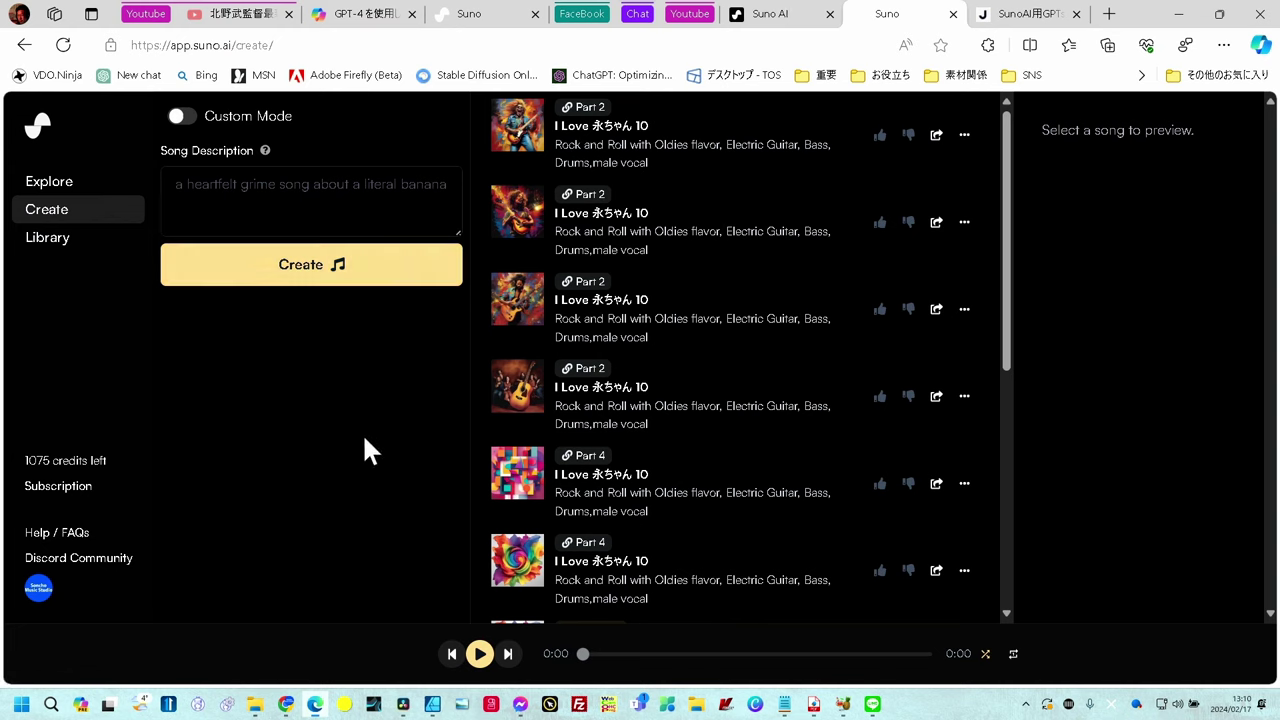
click(182, 117)
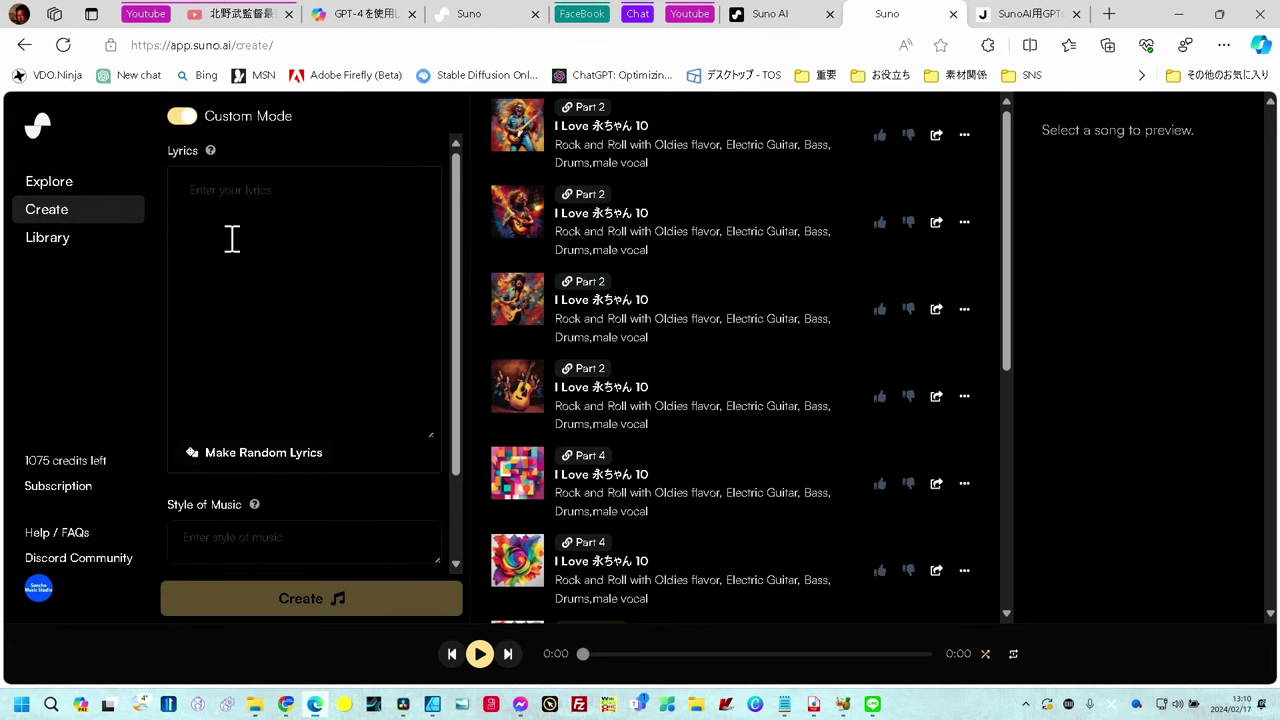
click(227, 196)
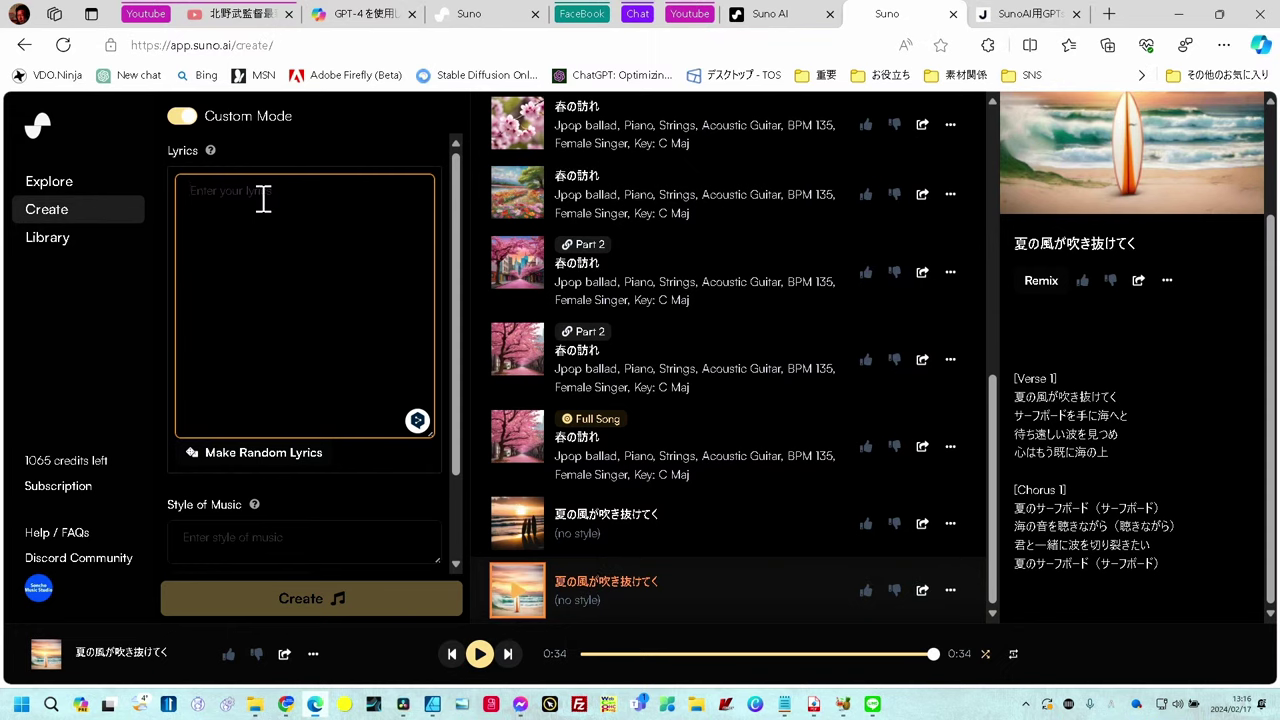
Paste Copilot's song lyrics into Suno's Lyrics field and review them.
key(ctrl+v)
scroll(312, 308, up, 3)
scroll(312, 308, up, 3)
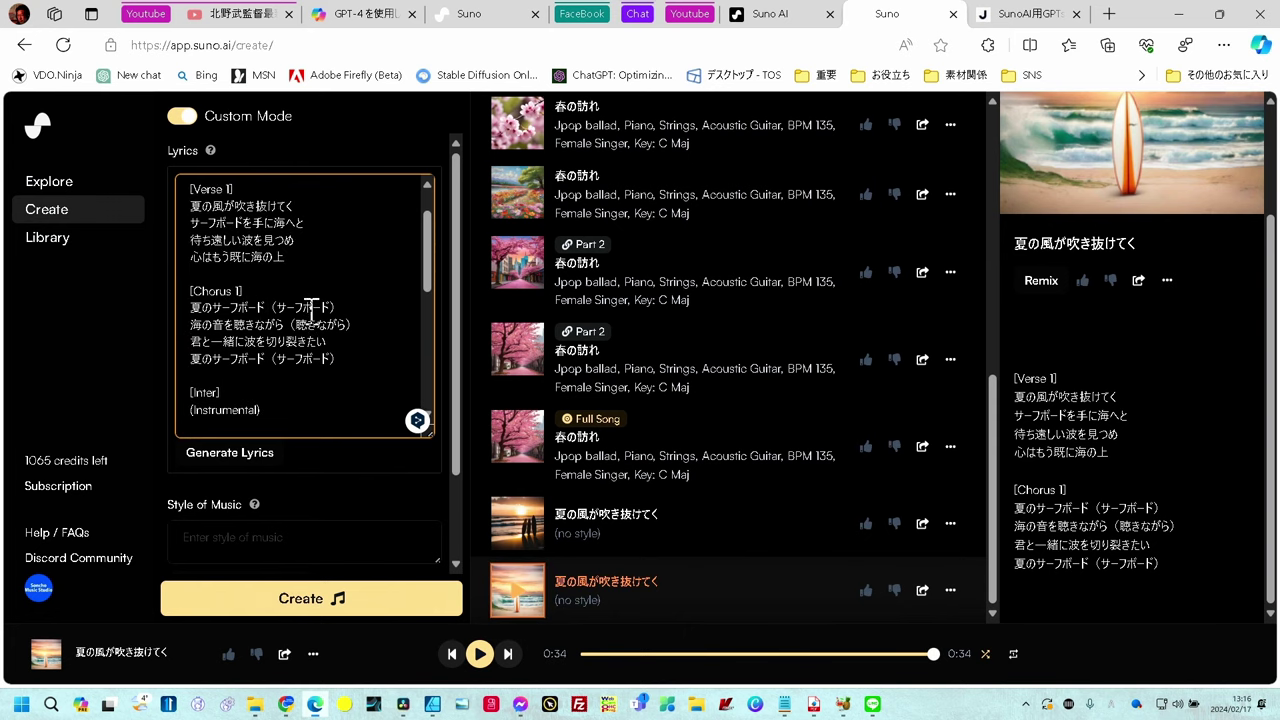
scroll(312, 308, up, 1)
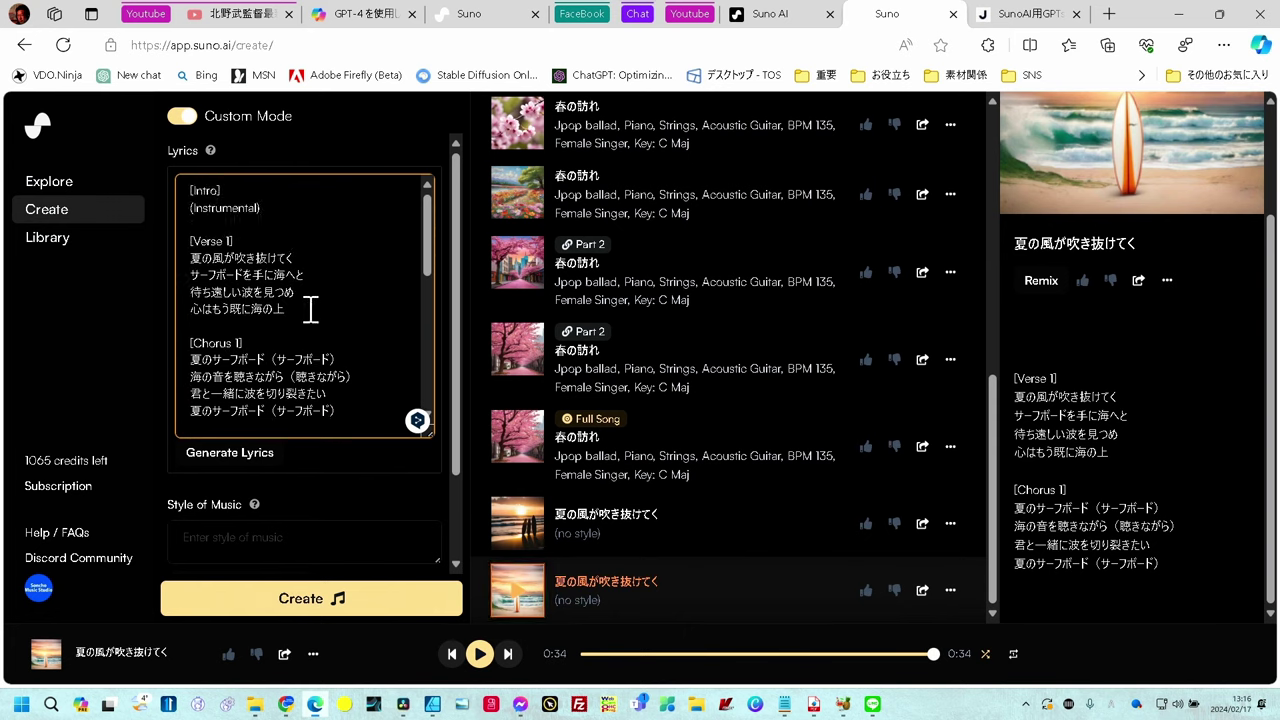
scroll(312, 308, down, 2)
scroll(312, 308, down, 2)
scroll(312, 308, down, 2)
scroll(312, 308, down, 1)
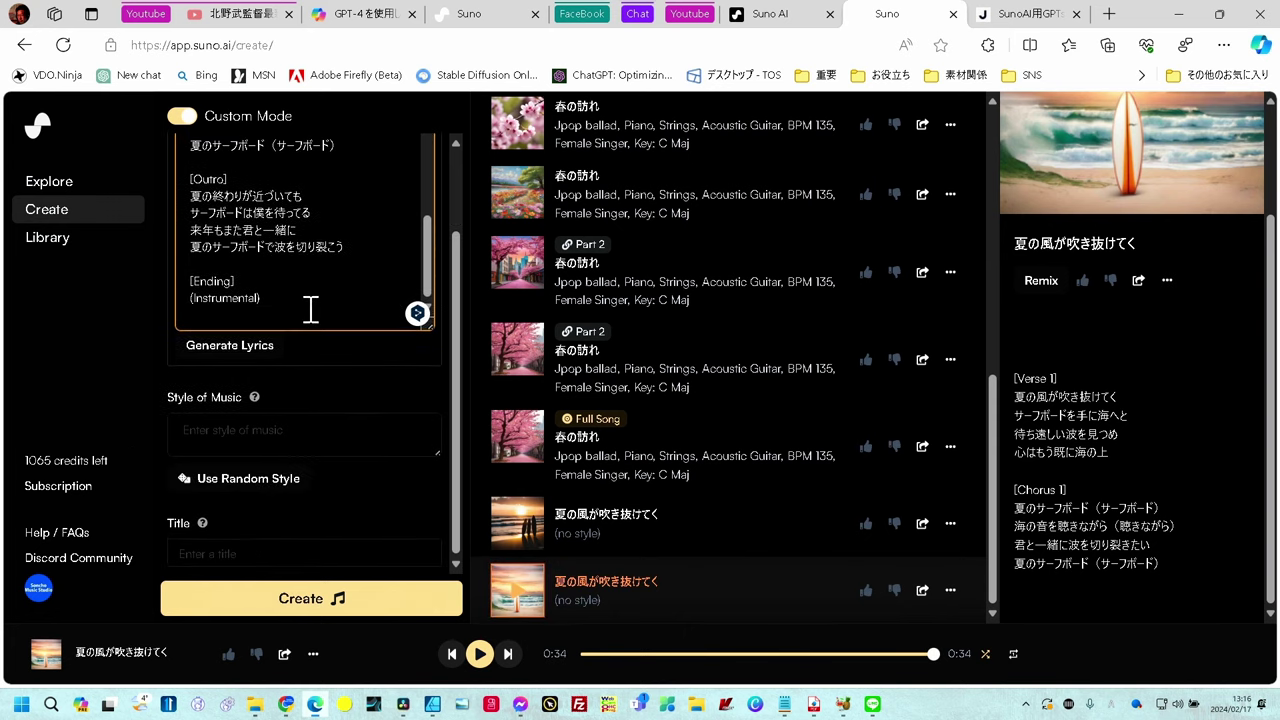
mouse_move(308, 308)
mouse_down()
mouse_move(178, 170)
mouse_move(186, 425)
mouse_up()
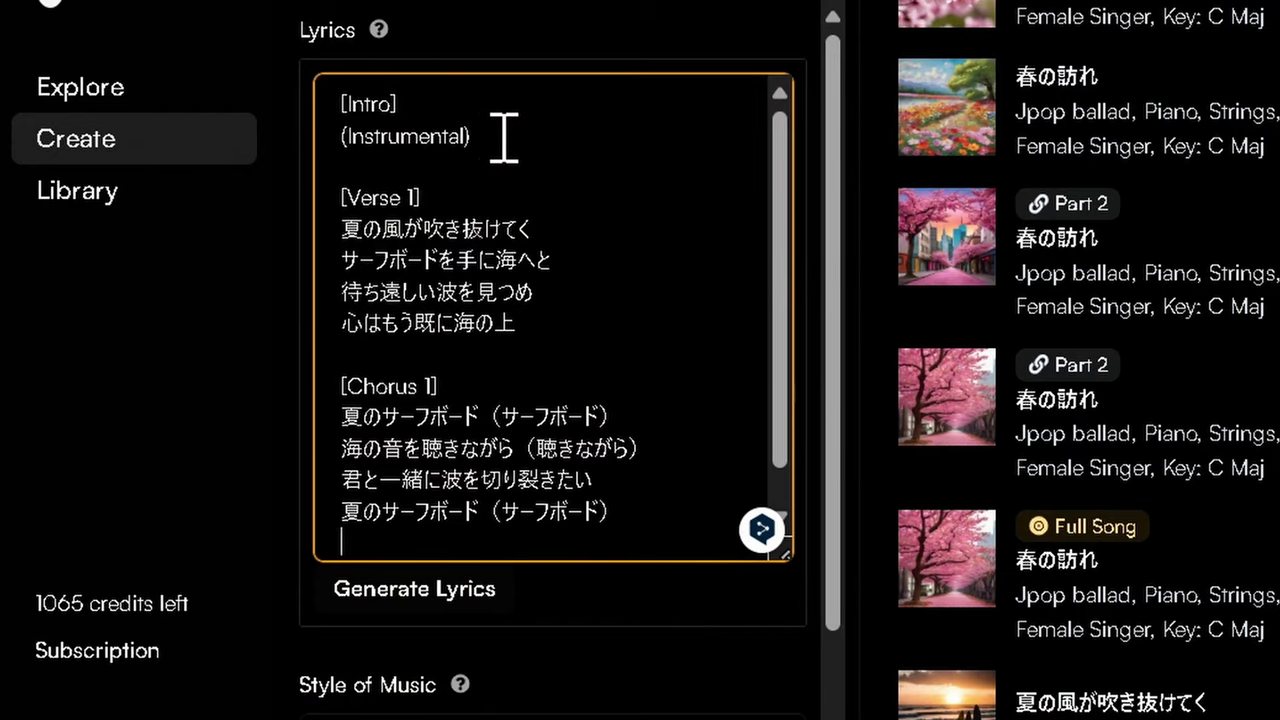
Delete the '[Intro] (Instrumental)' lines and the blank line so the lyrics open at [Verse 1].
drag(500, 134, 320, 115)
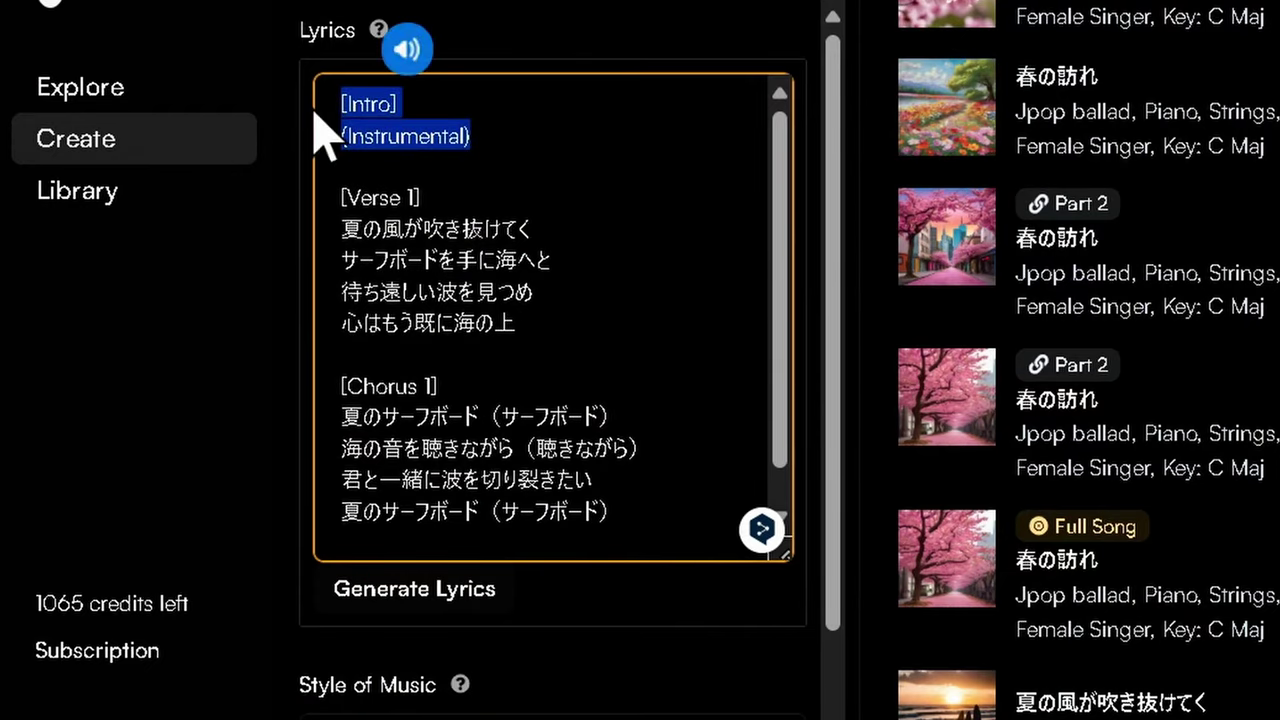
key(BackSpace)
click(342, 167)
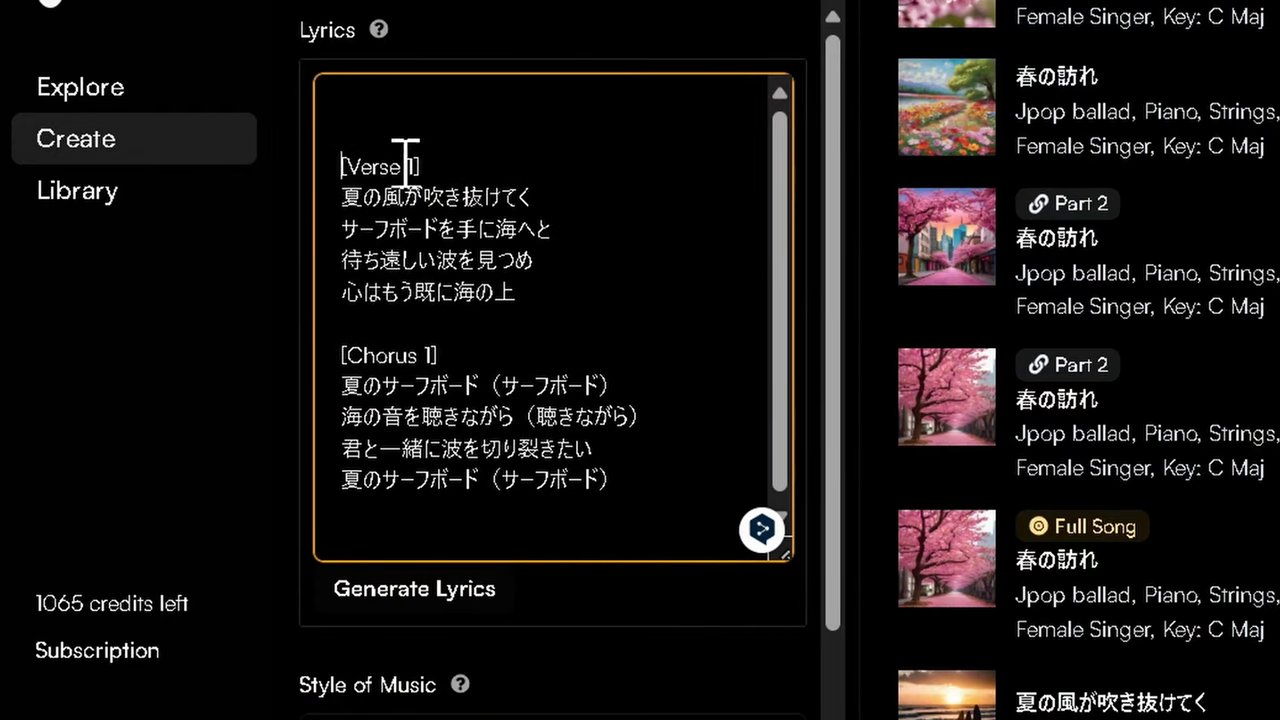
key(BackSpace)
key(BackSpace)
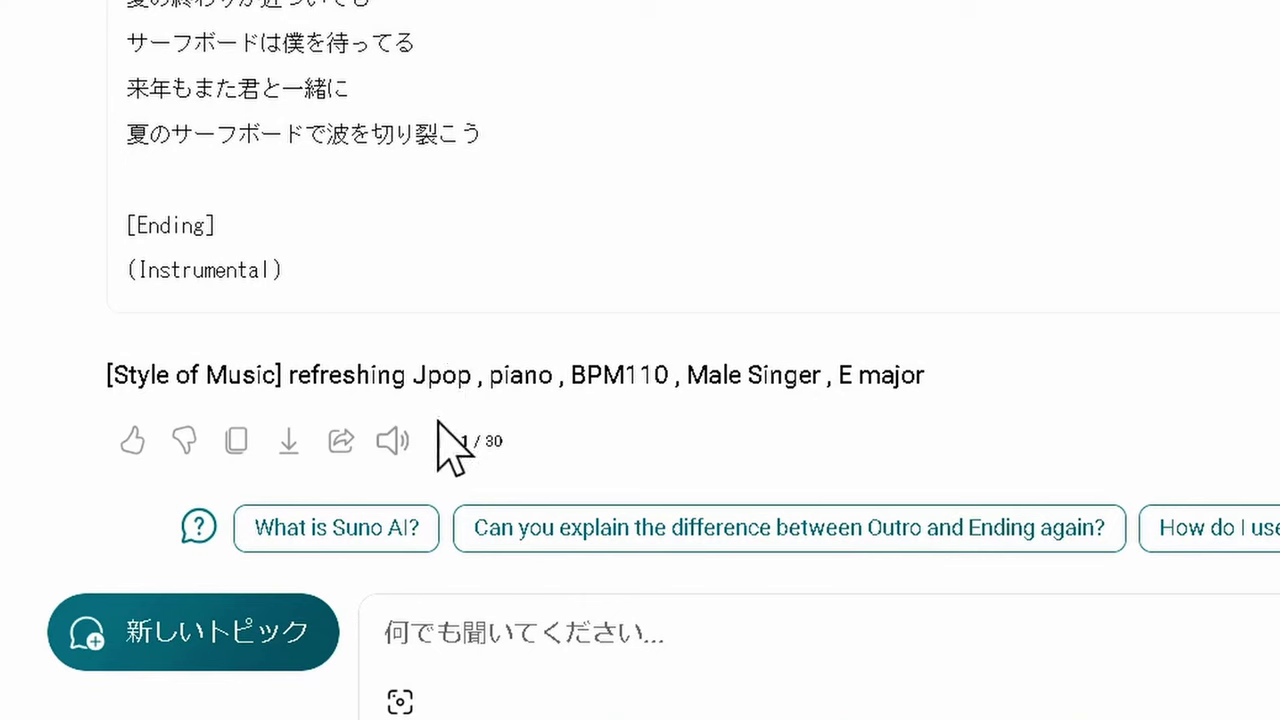
Highlight Copilot's style text 'refreshing Jpop, piano, BPM110, Male Singer, E major' and bring up its copy menu.
drag(940, 380, 285, 400)
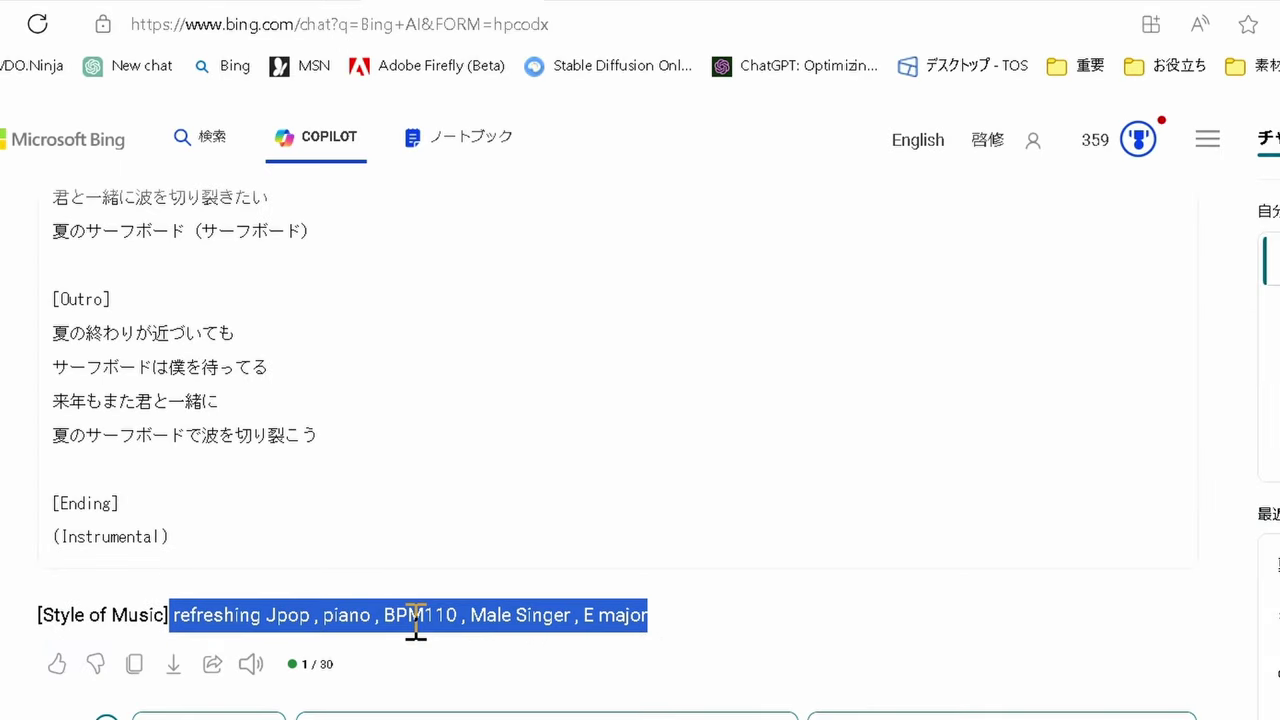
right_click(415, 618)
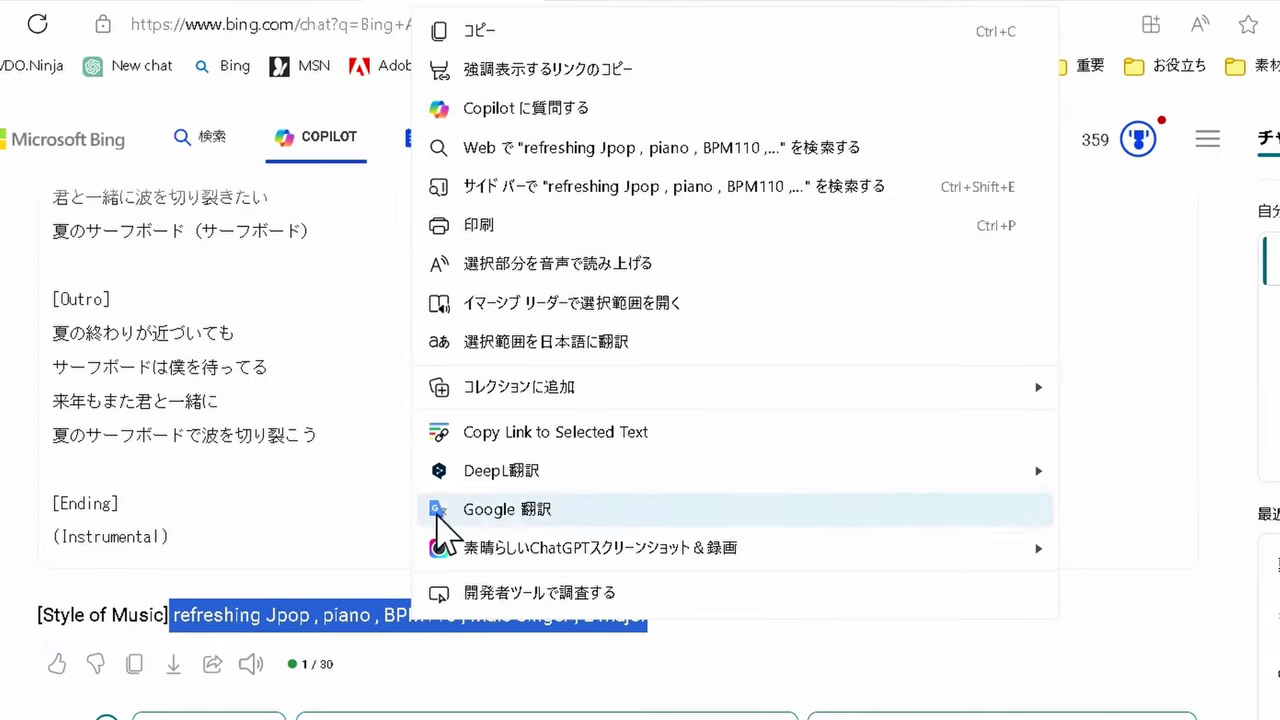
Copy the style and enter 'refreshing Jpop , piano , BPM110 , Male Singer , E major' as Suno's Style of Music.
click(510, 38)
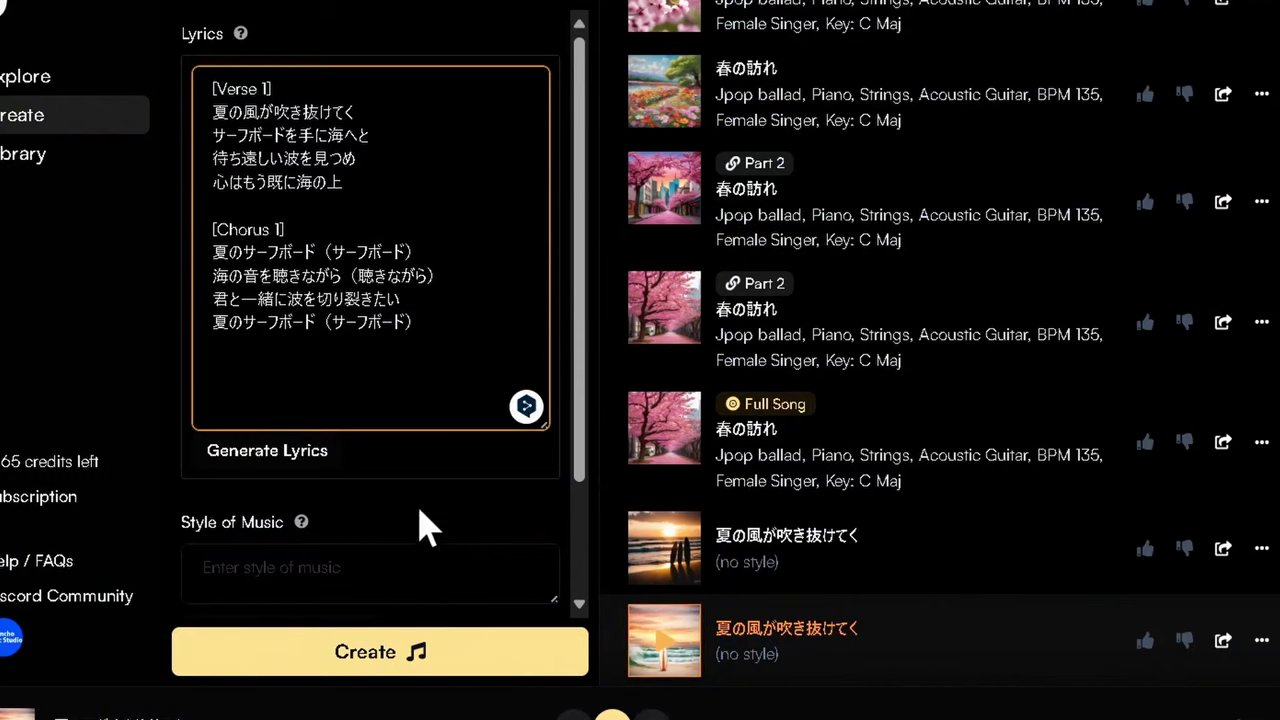
click(182, 588)
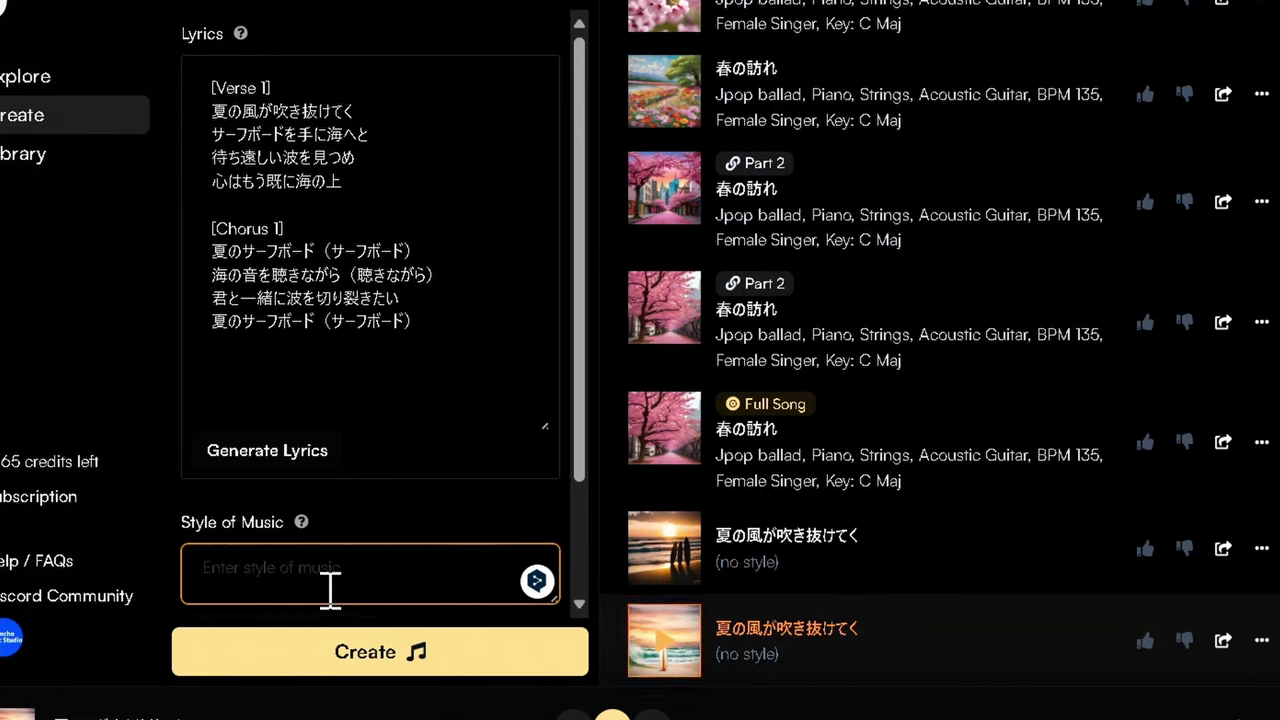
text(refreshing Jpop , piano , BPM110 , Male Singer , E major)
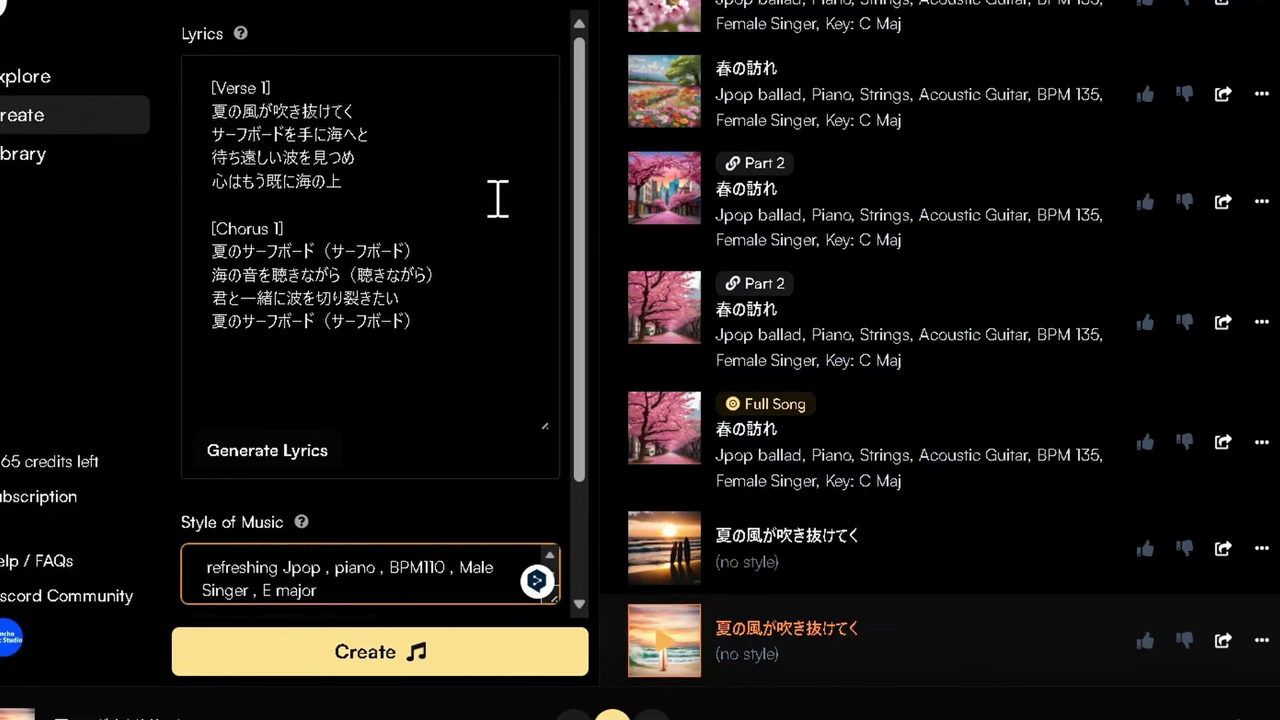
scroll(260, 586, down, 2)
click(260, 590)
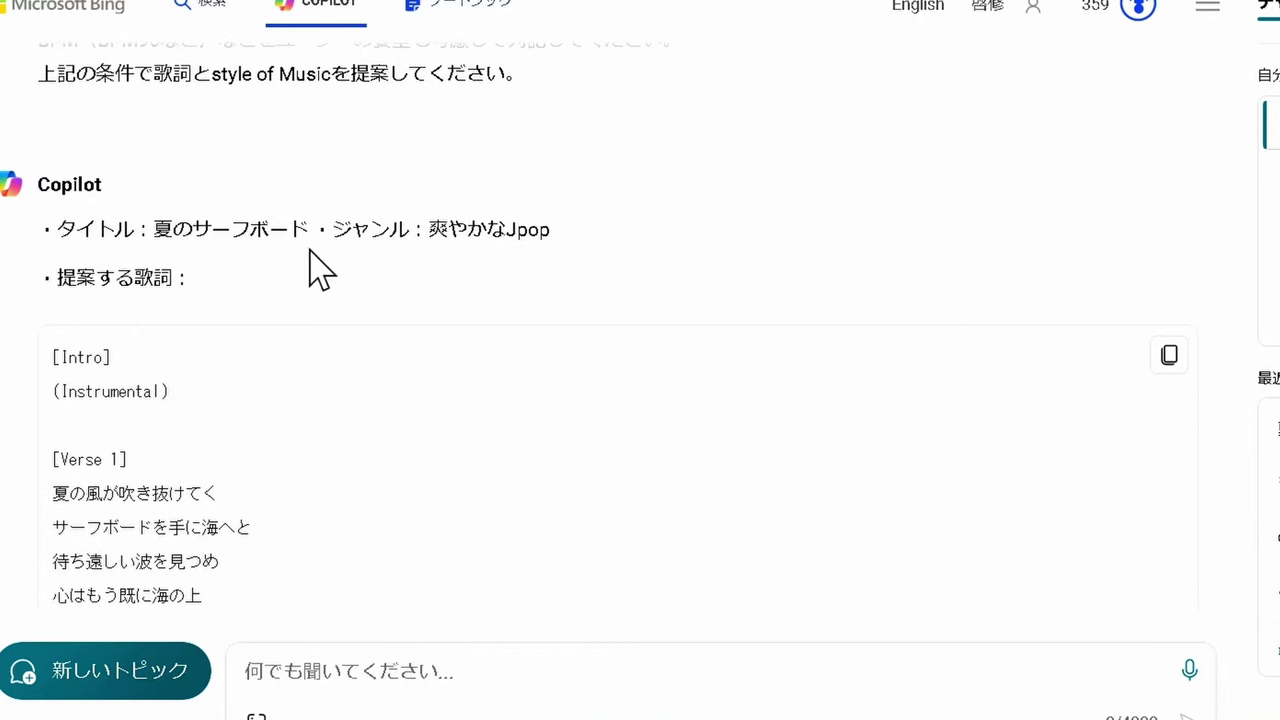
Copy 夏のサーフボード from Copilot and paste it into Suno's Title field.
drag(313, 228, 164, 238)
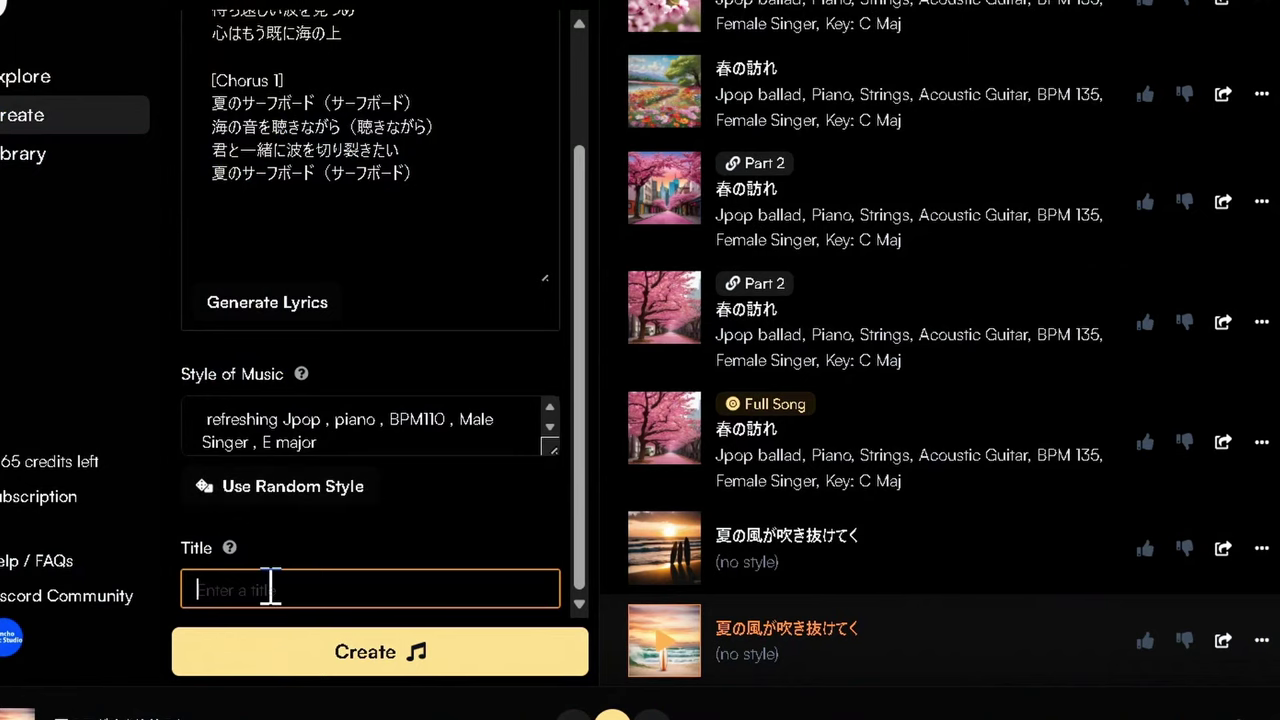
text(夏のサーフボード)
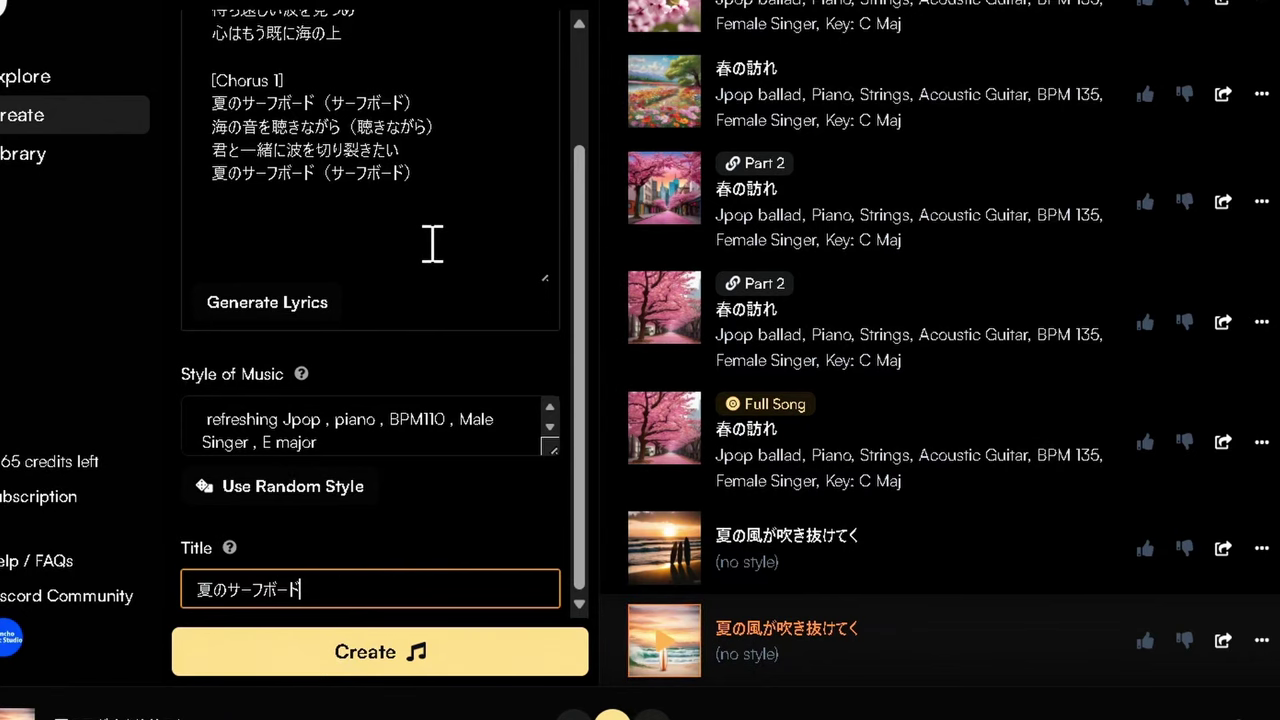
scroll(432, 243, up, 3)
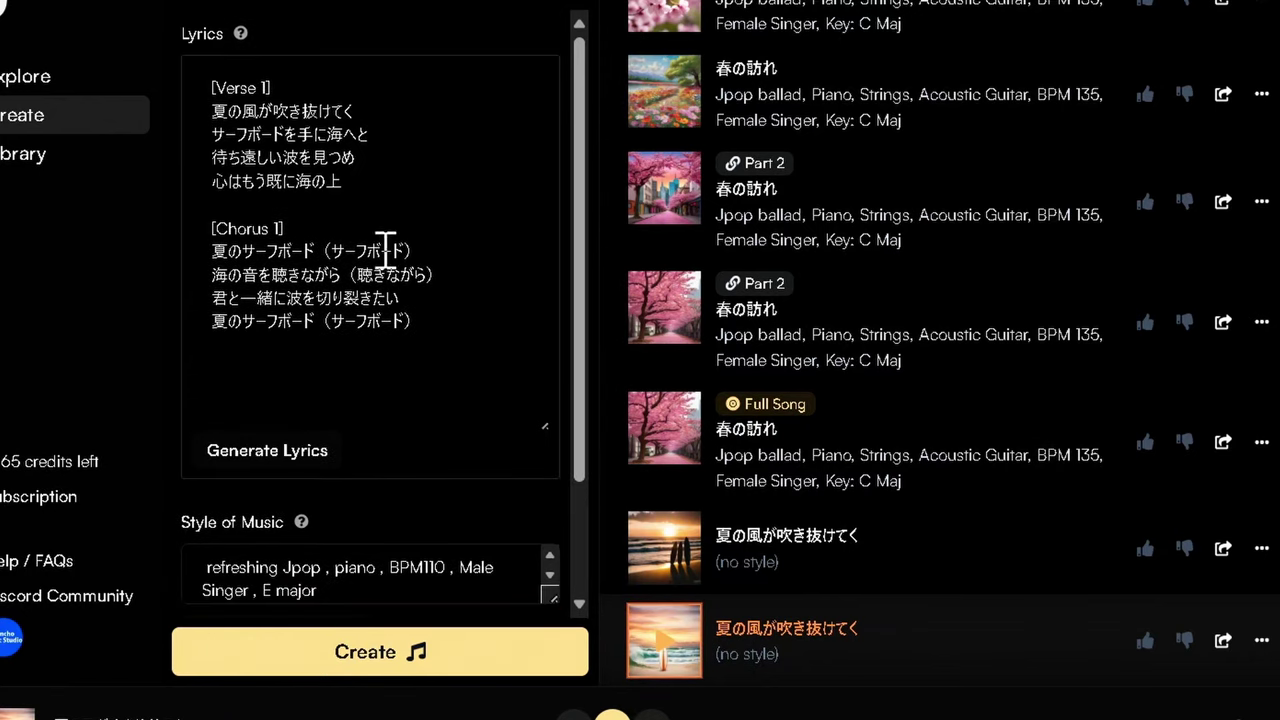
scroll(386, 255, down, 3)
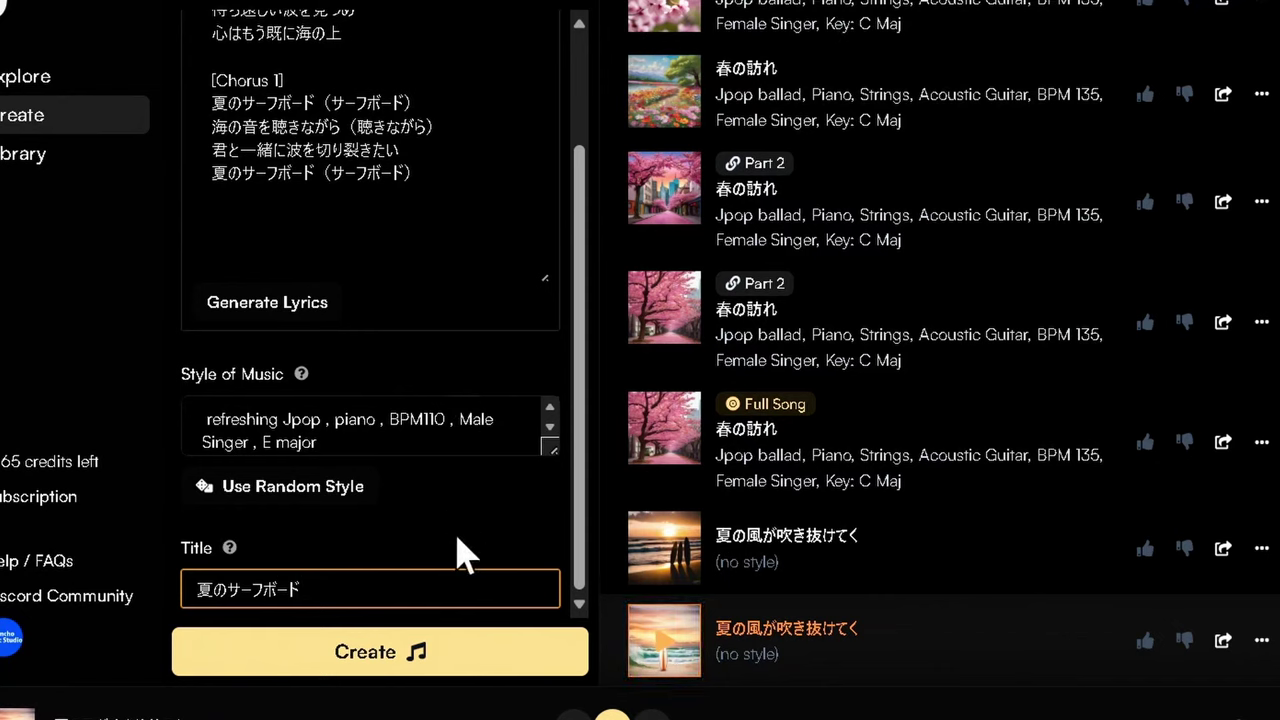
Generate the 夏のサーフボード song, then play the upper of the two new versions.
click(410, 675)
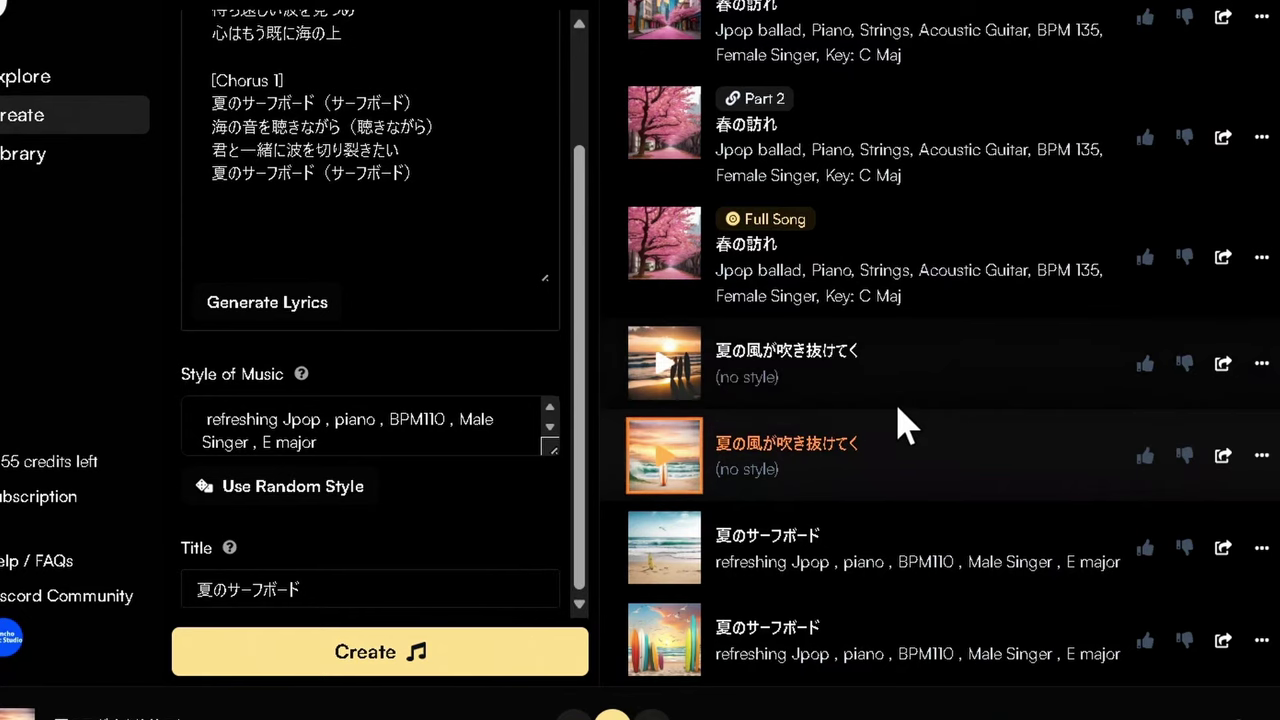
click(670, 566)
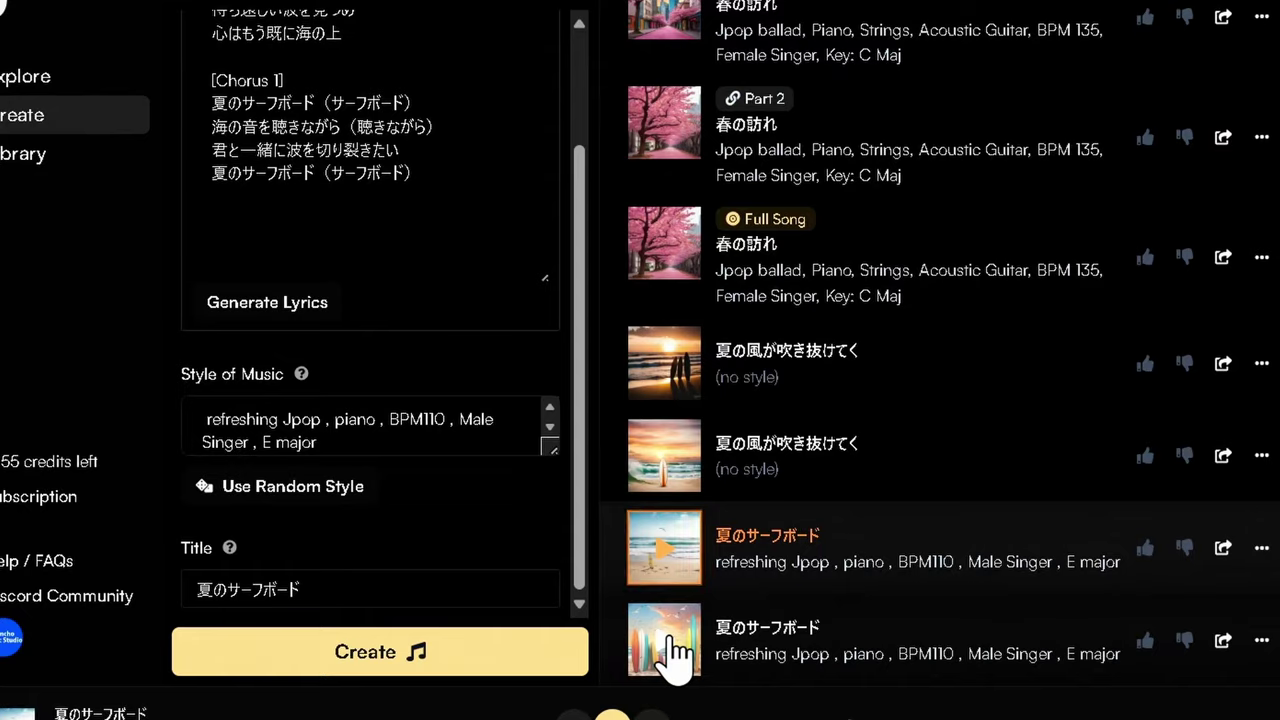
Play the bottom 夏のサーフボード track through, showing its Verse 1 and Chorus 1 lyrics.
click(672, 650)
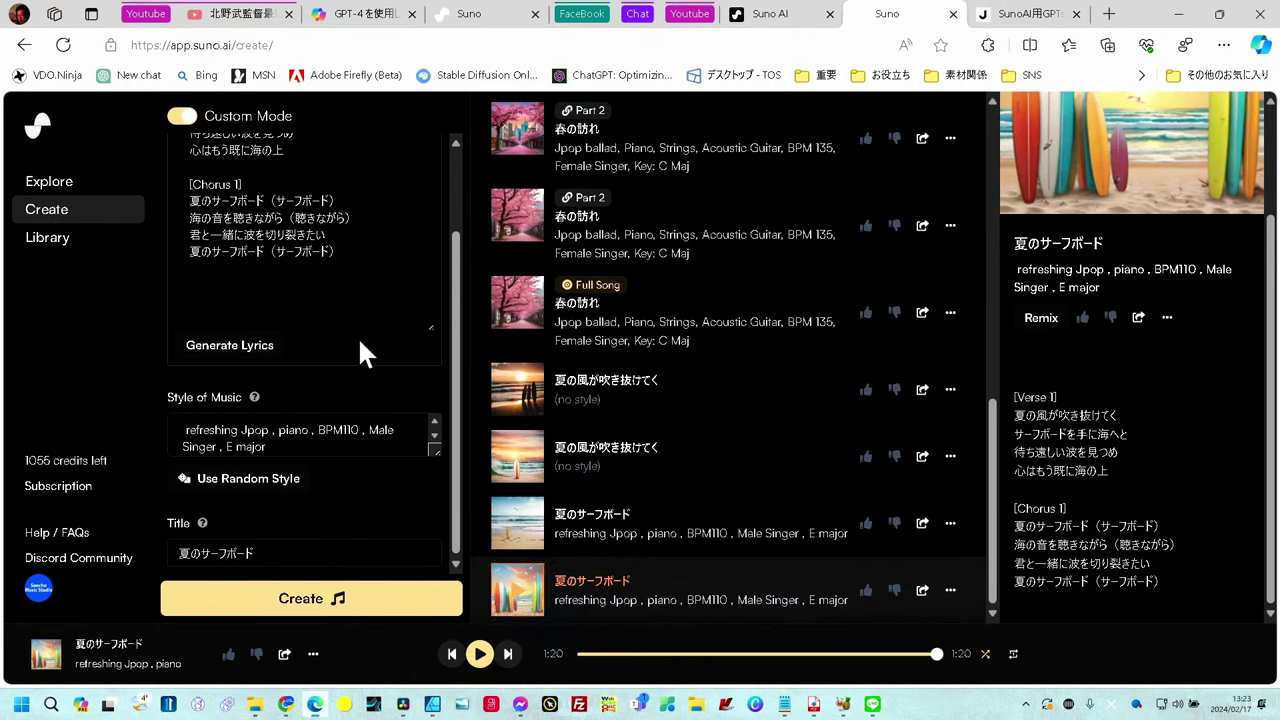
Choose Continue From This Clip on the bottom 夏のサーフボード track to load it into the Create form.
click(951, 592)
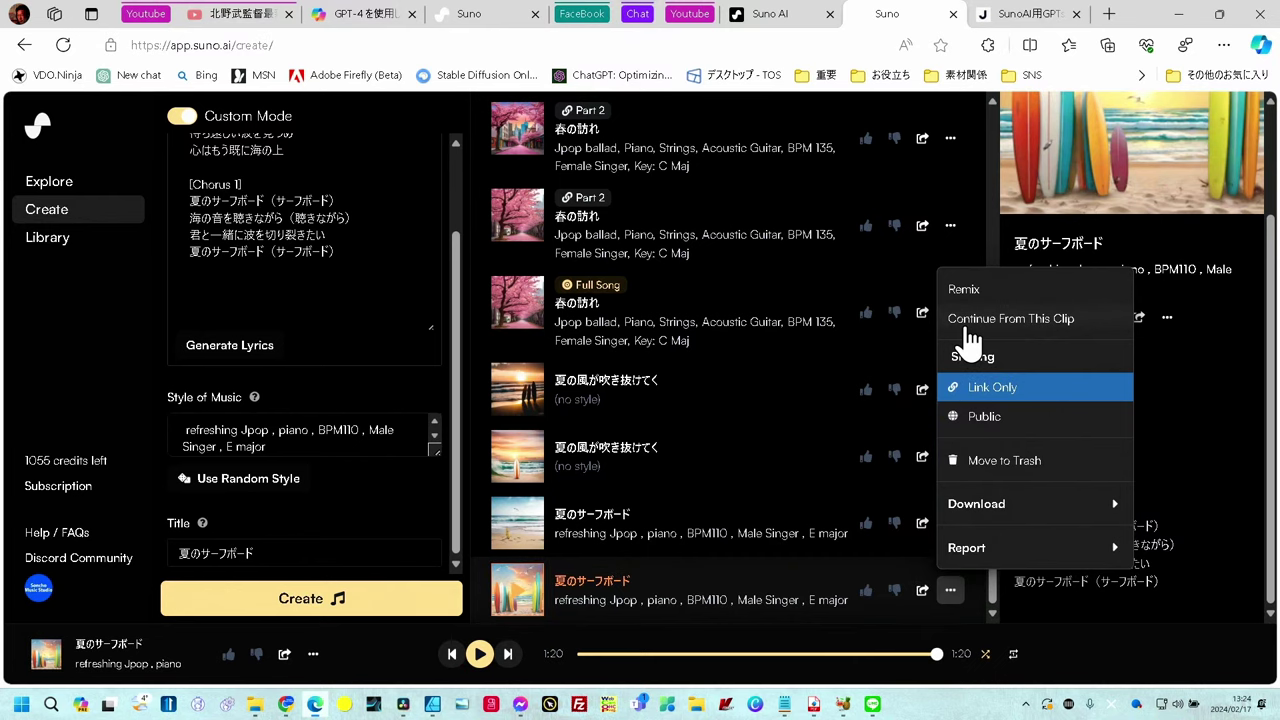
click(968, 325)
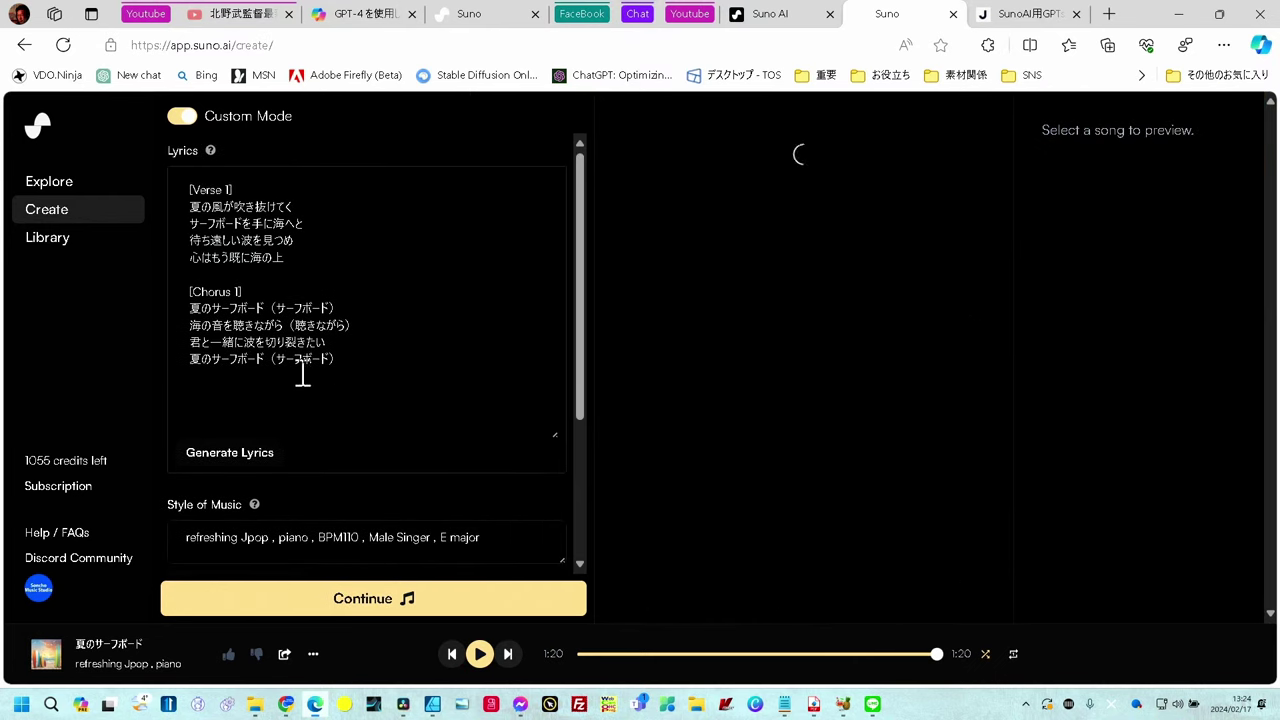
scroll(302, 375, down, 2)
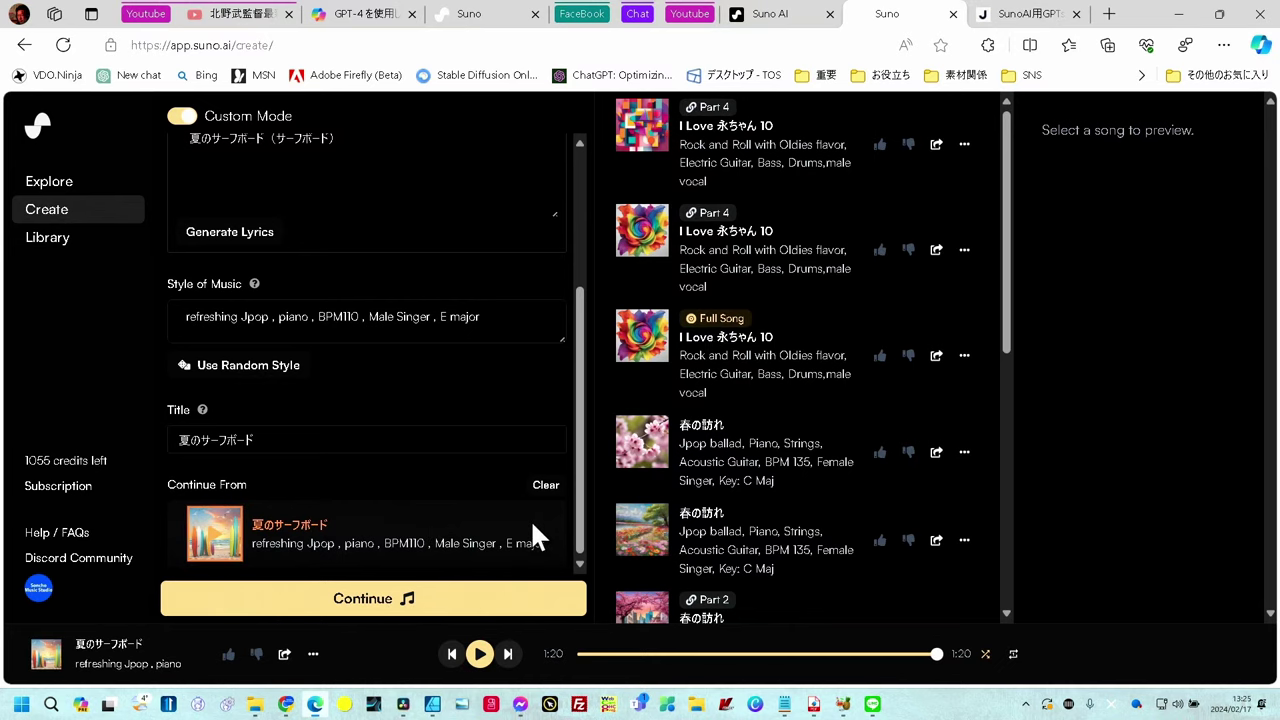
Return to the Copilot chat and scroll to the lyrics' [Inter], [Verse 2] and [Chorus 2] sections.
click(381, 17)
scroll(535, 418, up, 10)
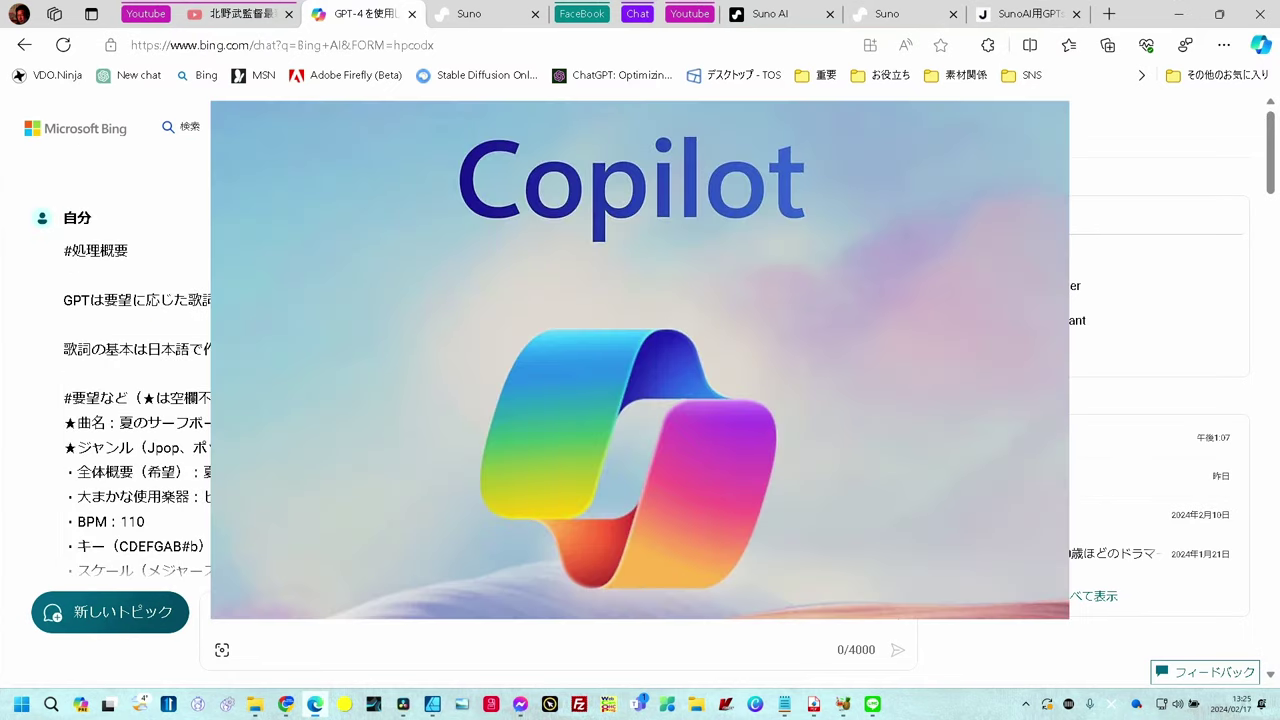
scroll(135, 400, down, 5)
scroll(135, 400, down, 5)
scroll(135, 400, down, 5)
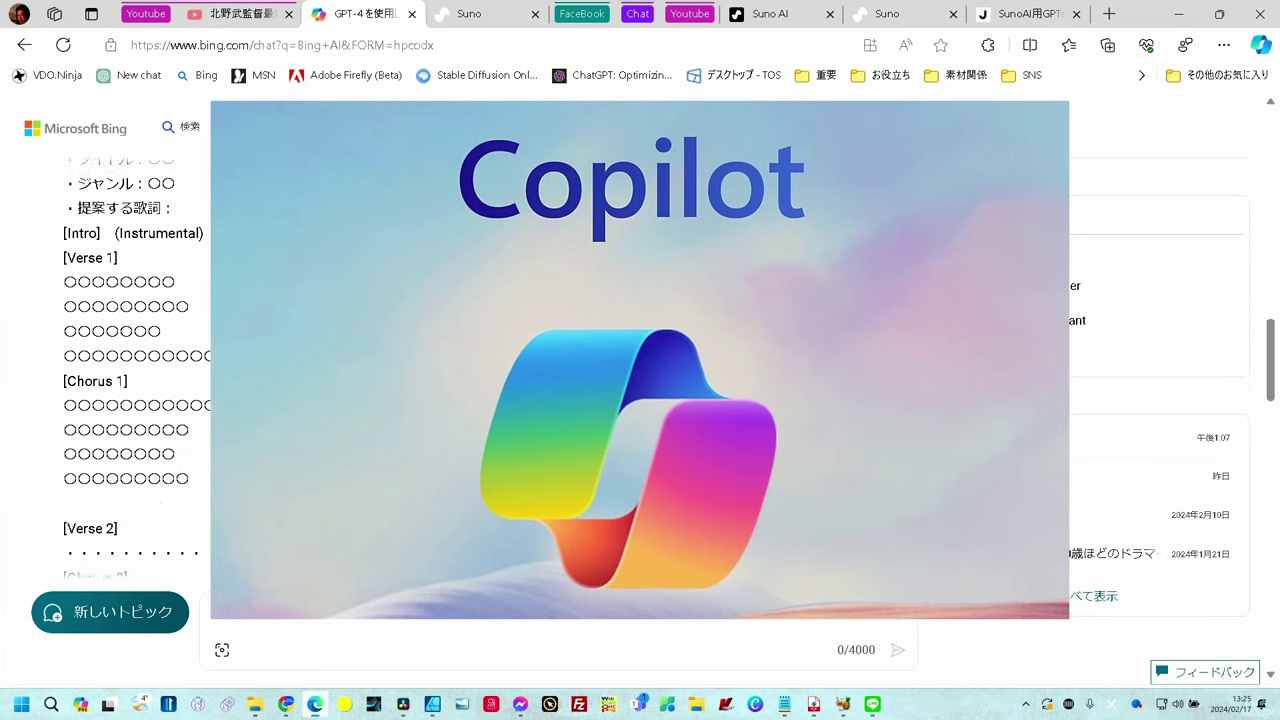
scroll(135, 400, down, 5)
scroll(135, 380, down, 5)
scroll(135, 380, down, 5)
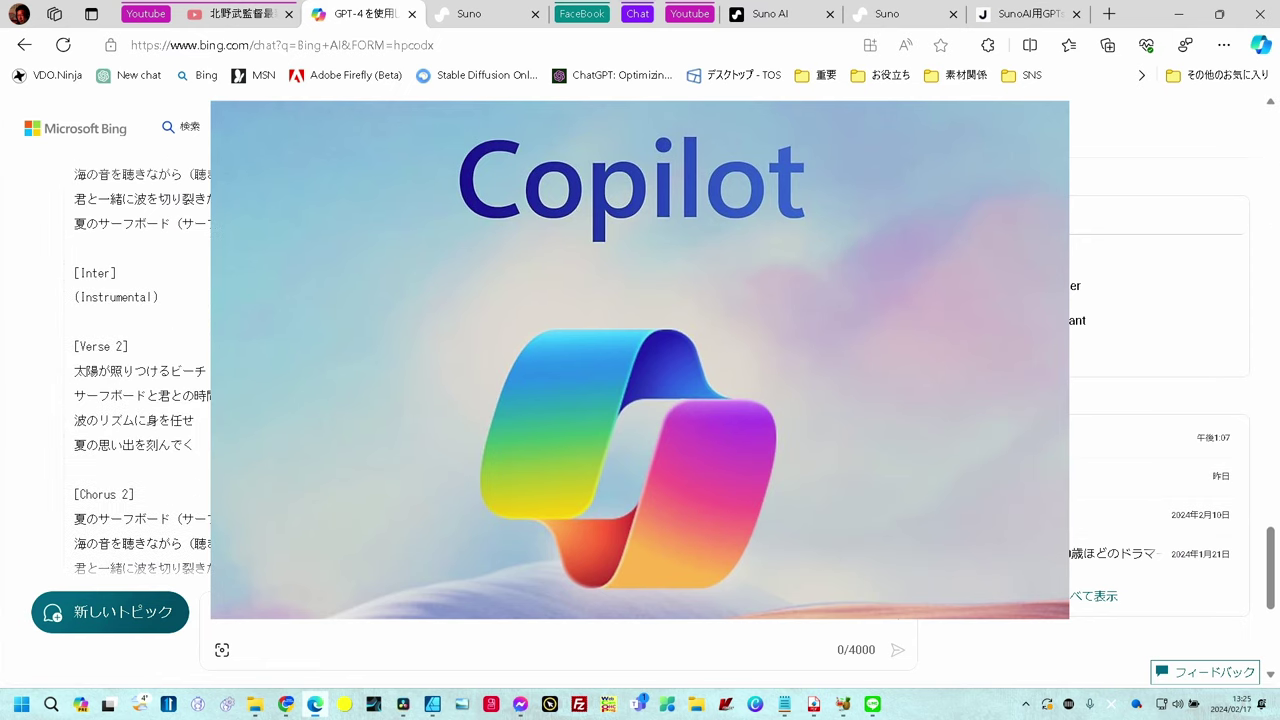
scroll(135, 380, down, 5)
scroll(135, 380, down, 5)
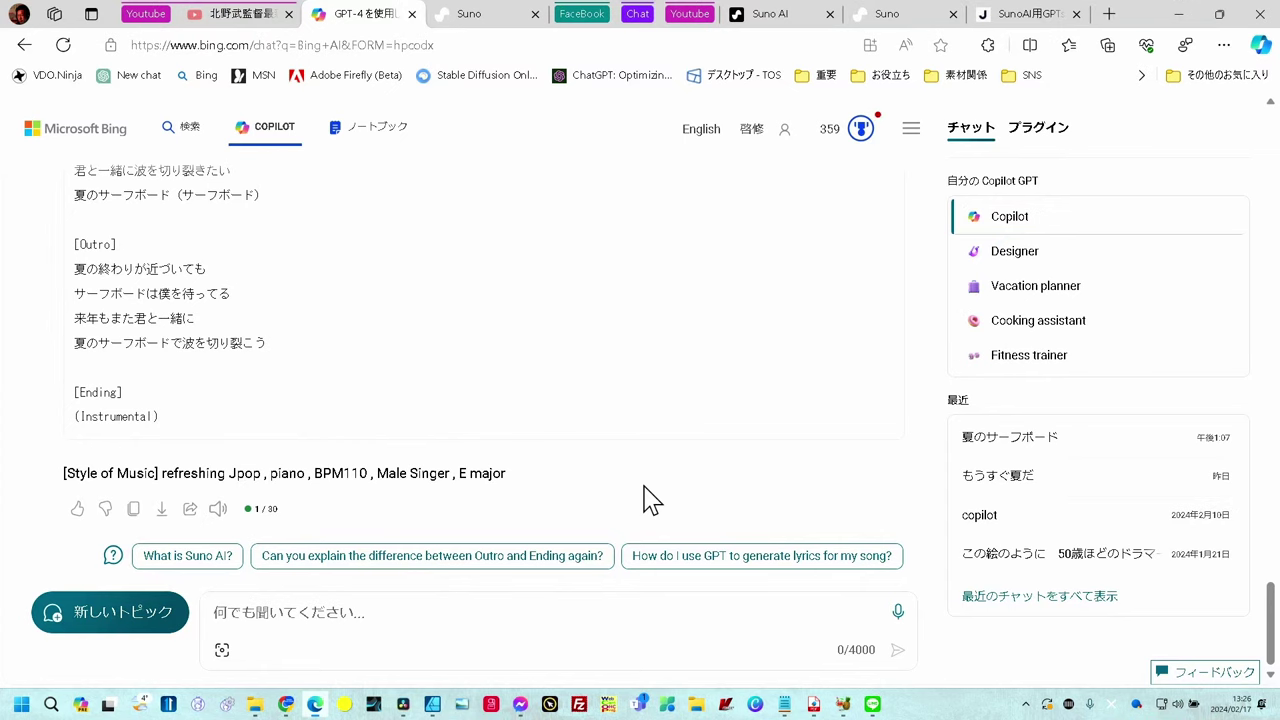
scroll(488, 355, up, 5)
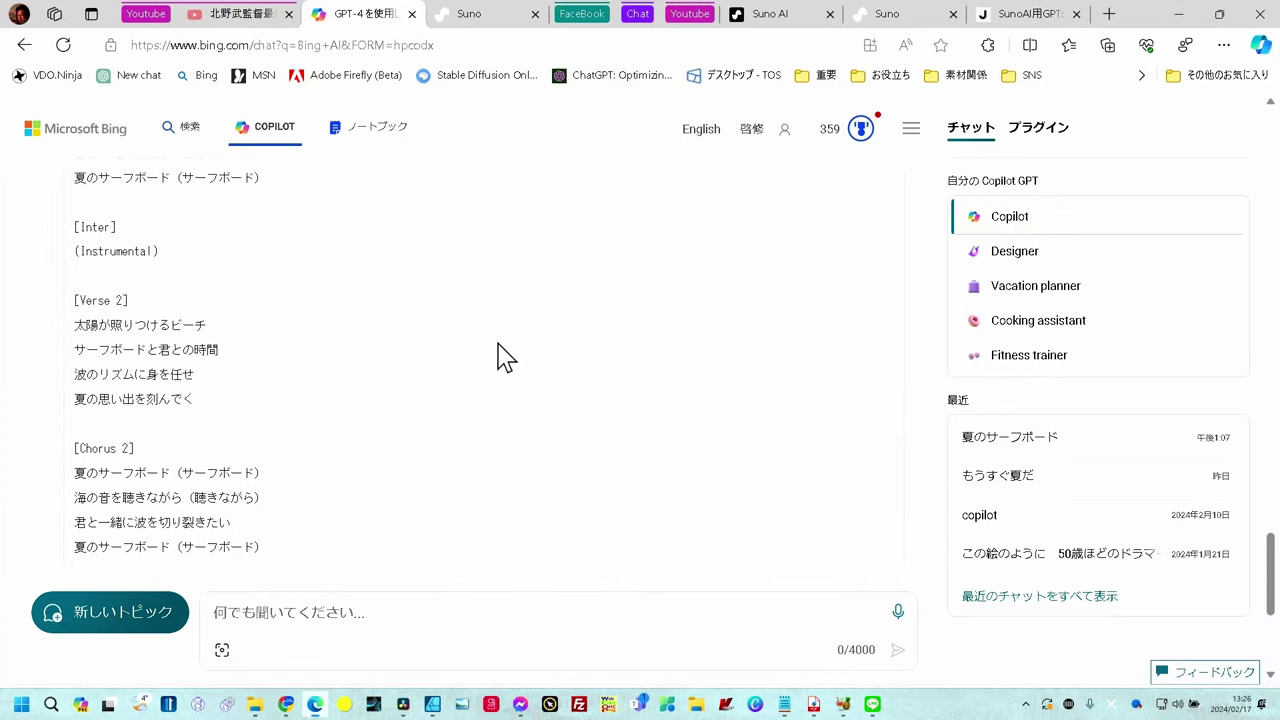
Copy the selected lyric-writing prompt from Notepad, then switch back to the browser window.
click(784, 704)
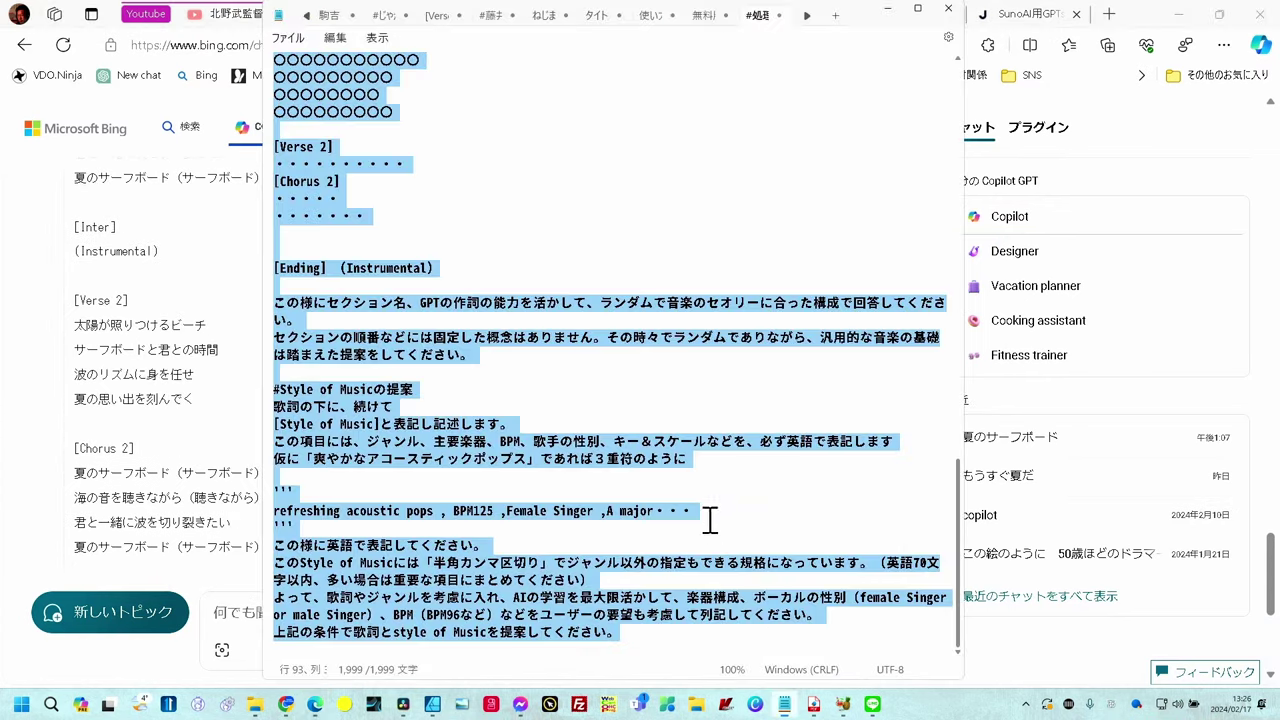
right_click(548, 470)
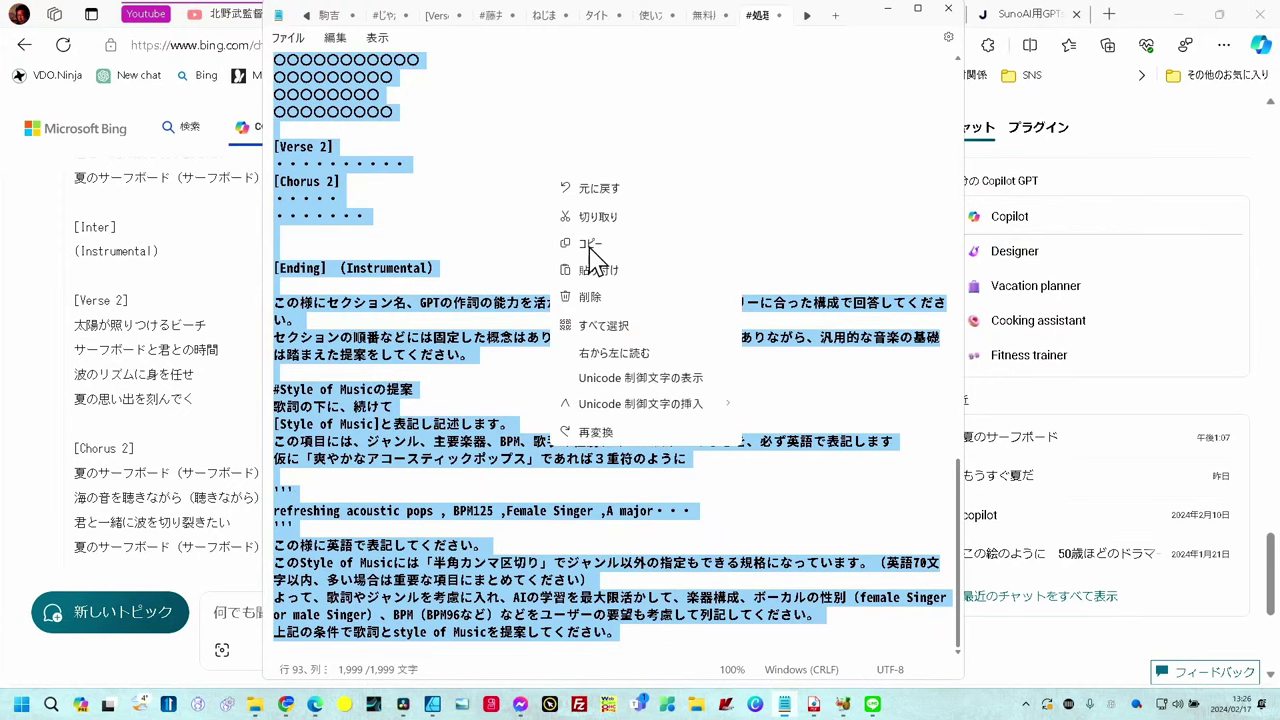
click(590, 243)
click(40, 255)
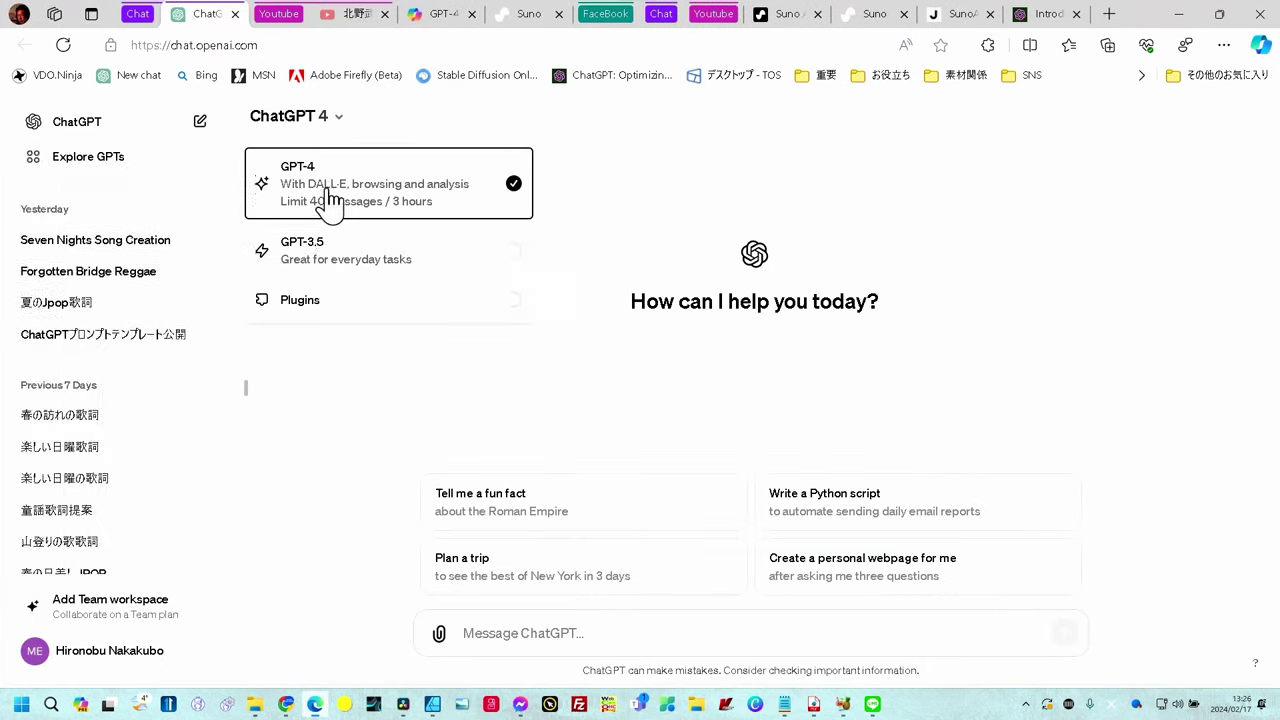
Switch ChatGPT to GPT-3.5 and send it the pasted lyric-writing prompt.
click(321, 260)
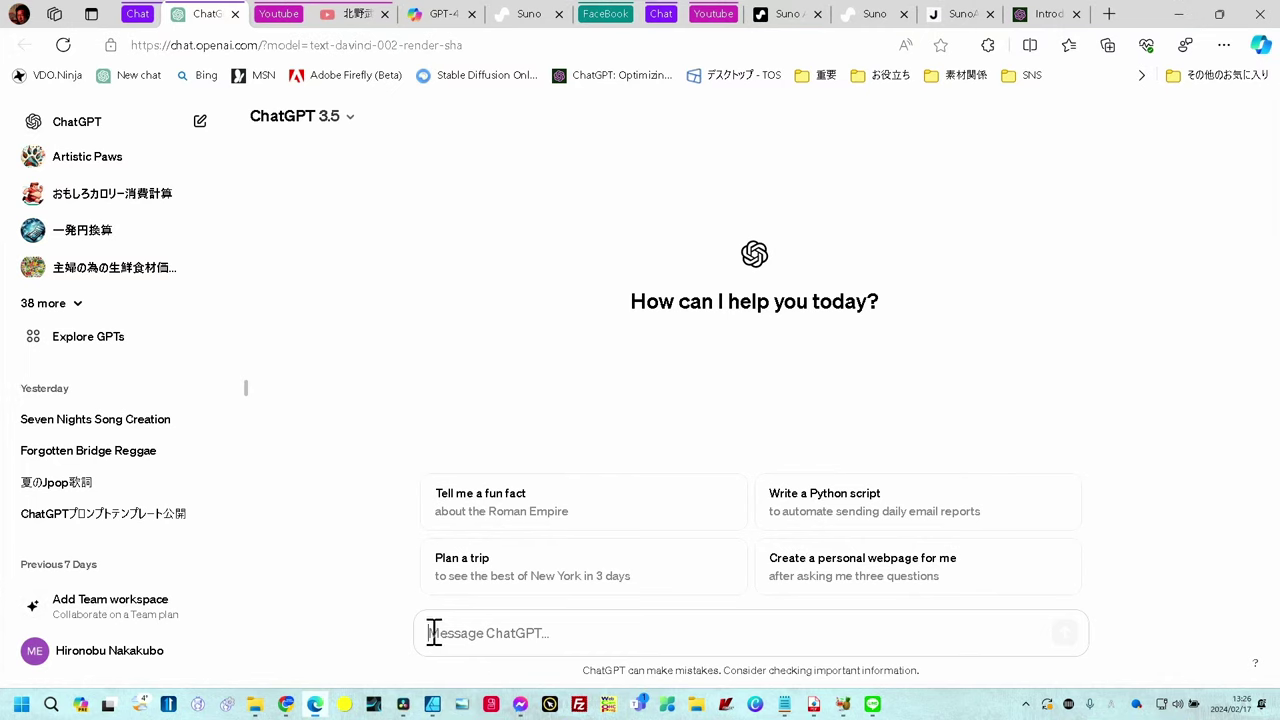
key(ctrl+v)
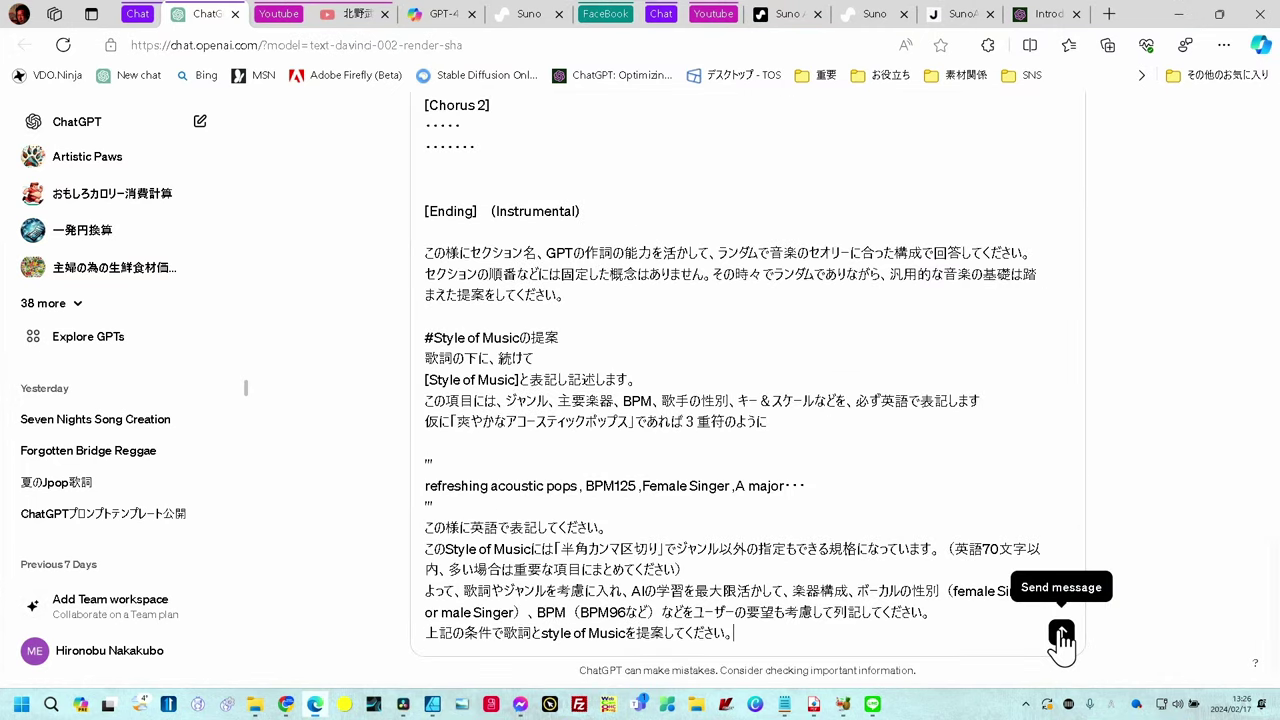
click(1061, 634)
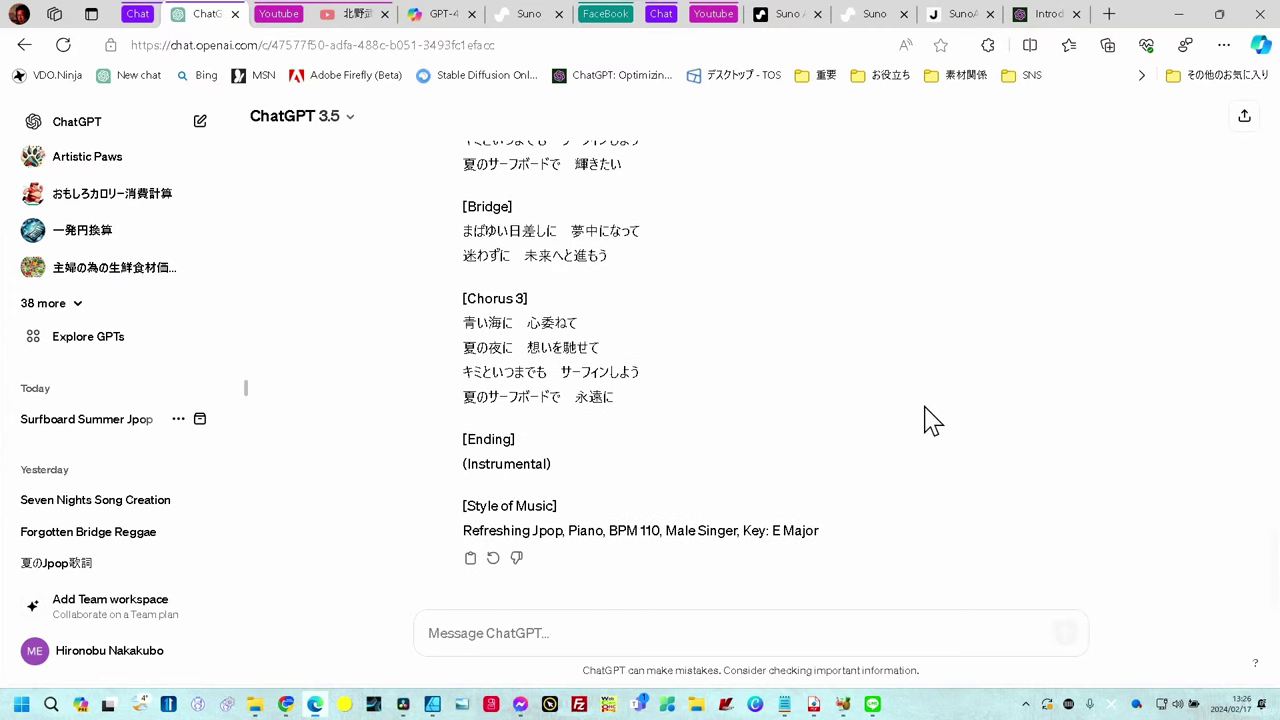
Read through GPT-3.5's full 夏のサーフボード lyrics, then bring back Copilot's Verse 2 and Chorus 2.
scroll(927, 428, up, 10)
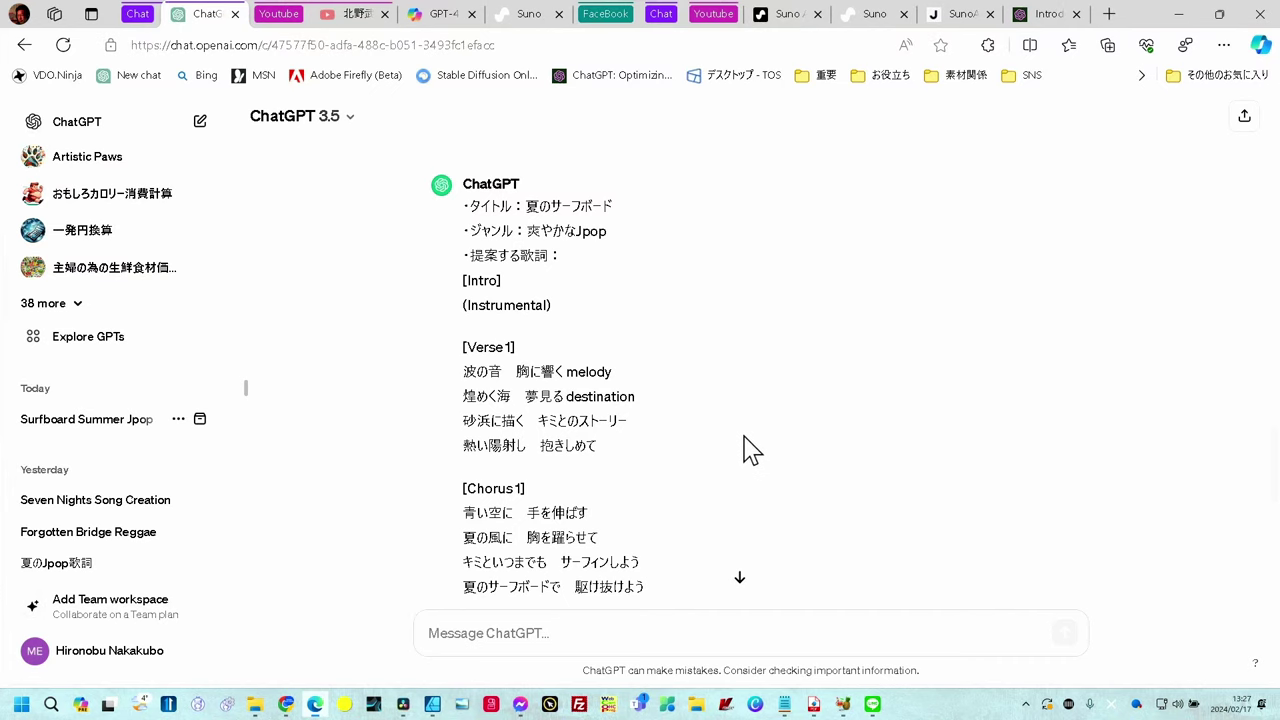
scroll(743, 449, down, 1)
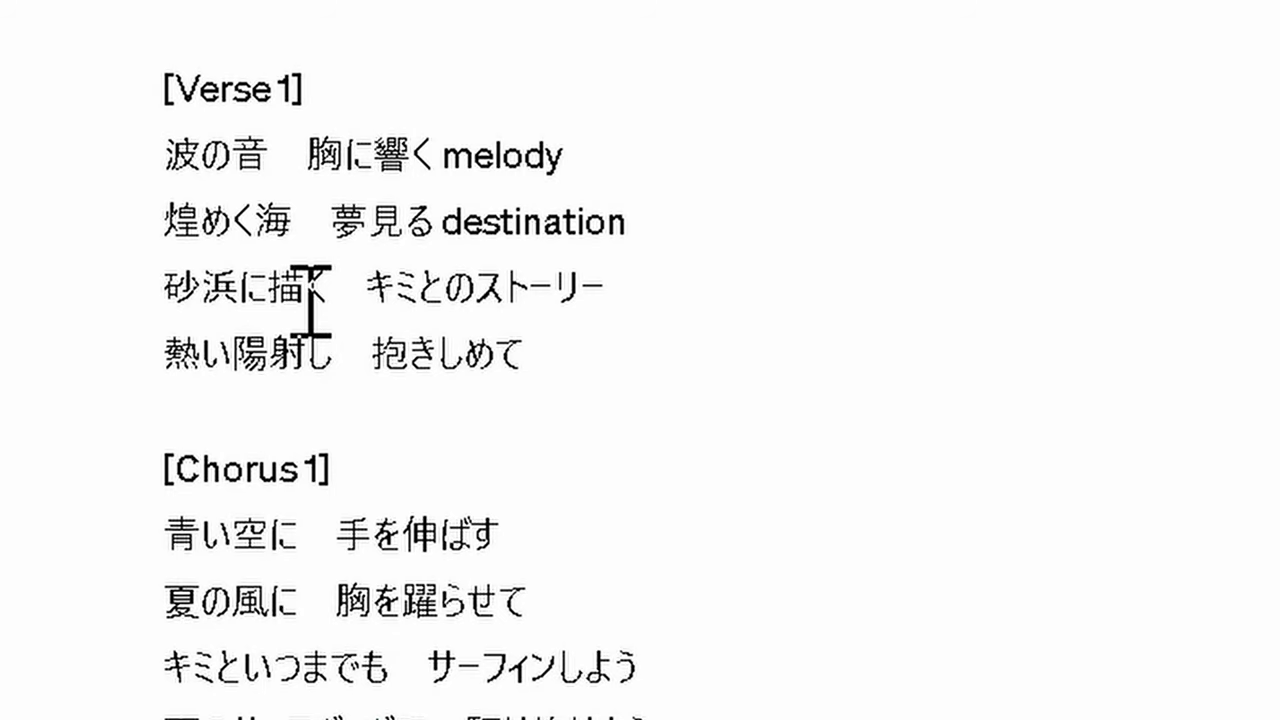
scroll(690, 571, down, 1)
scroll(700, 575, down, 1)
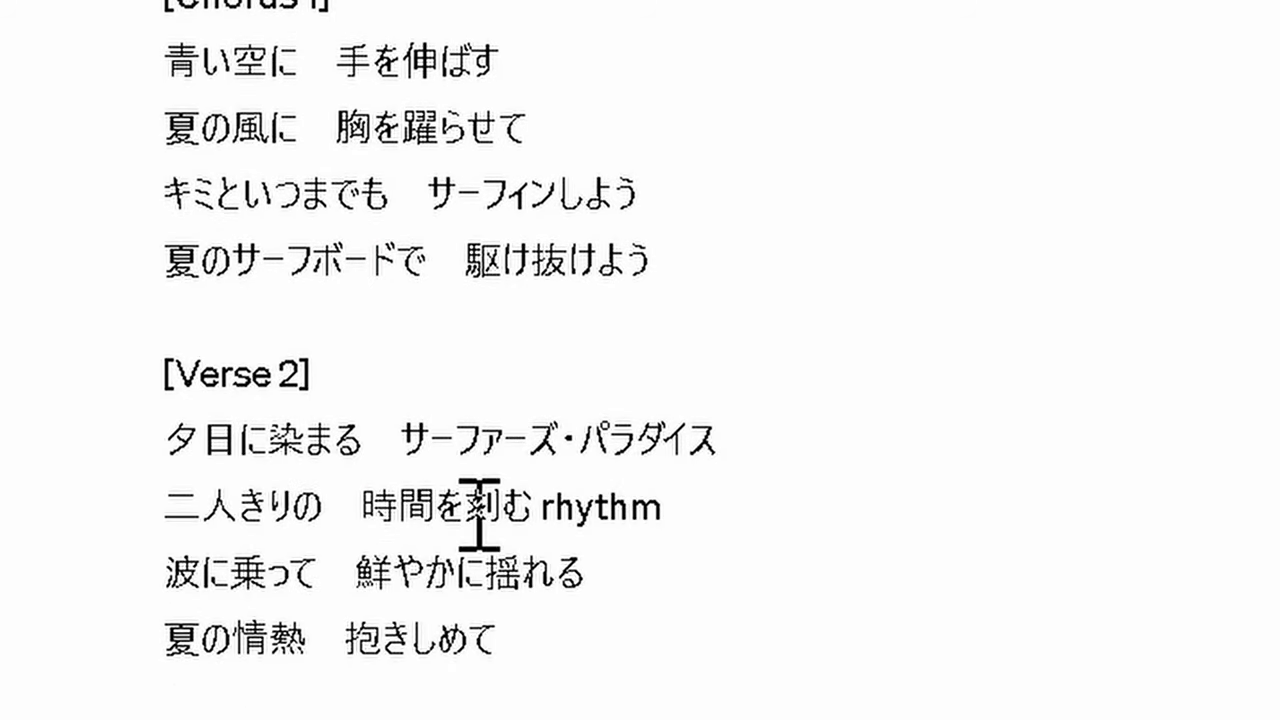
scroll(746, 517, down, 1)
scroll(748, 520, down, 1)
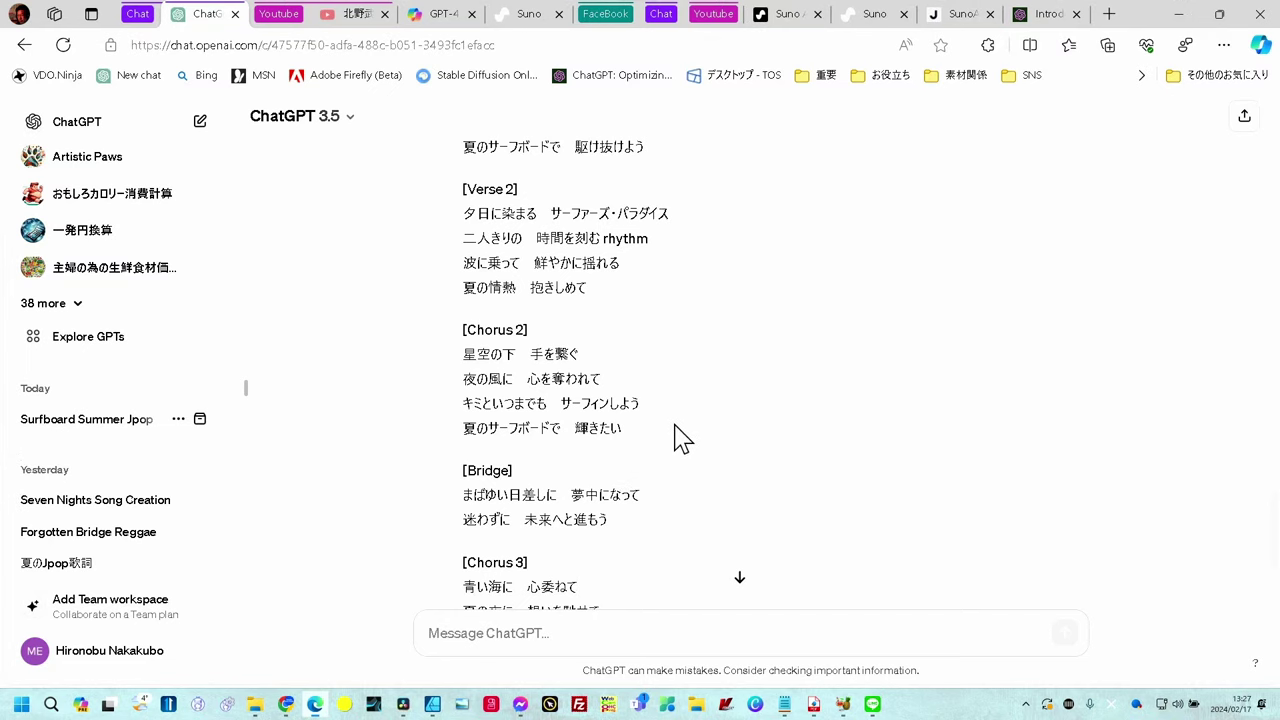
scroll(680, 430, up, 2)
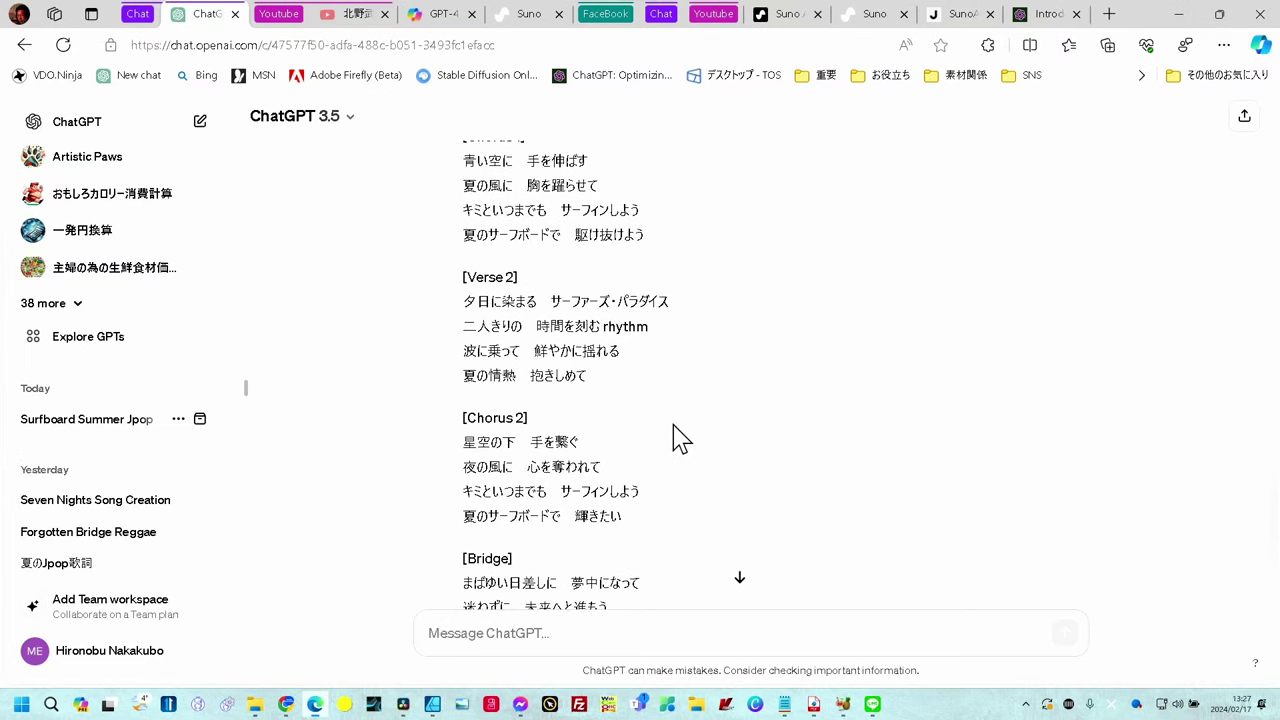
click(428, 16)
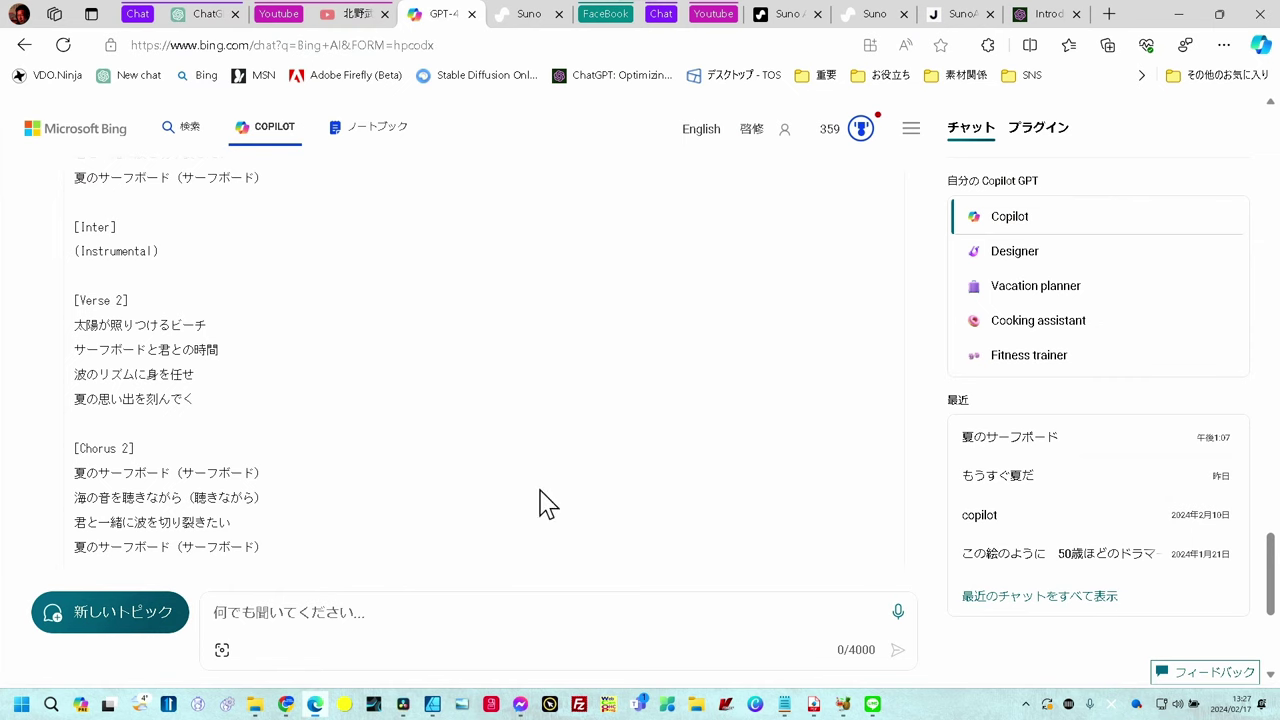